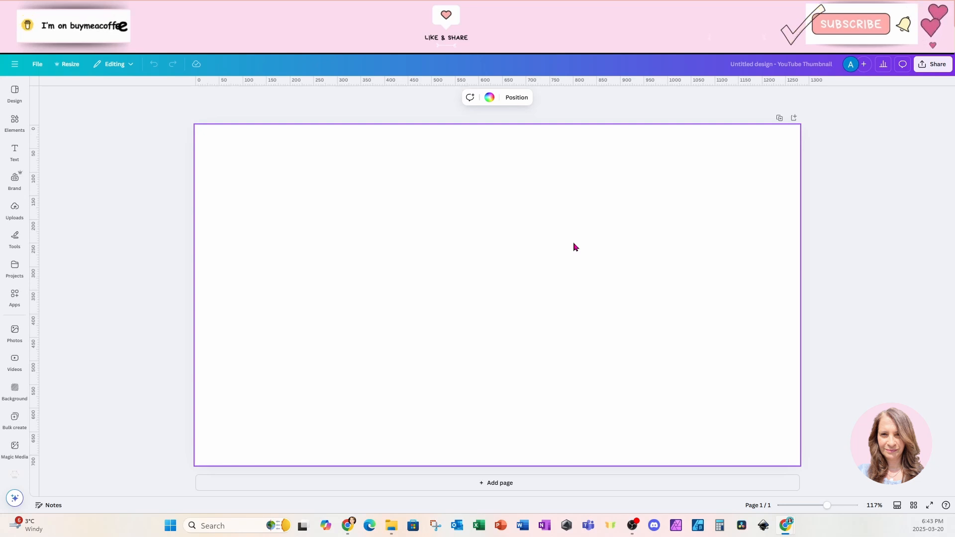
Search the apps for "paintsplash" and open the Paintsplash Art app.
{"action": "left_click", "coordinate": [15, 296]}
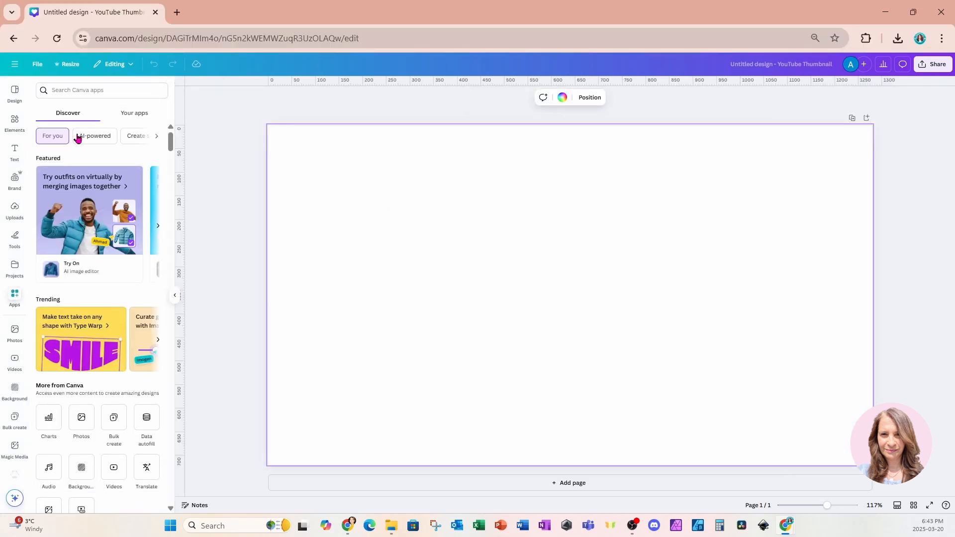
{"action": "left_click", "coordinate": [83, 91]}
{"action": "type", "text": "paintsplash"}
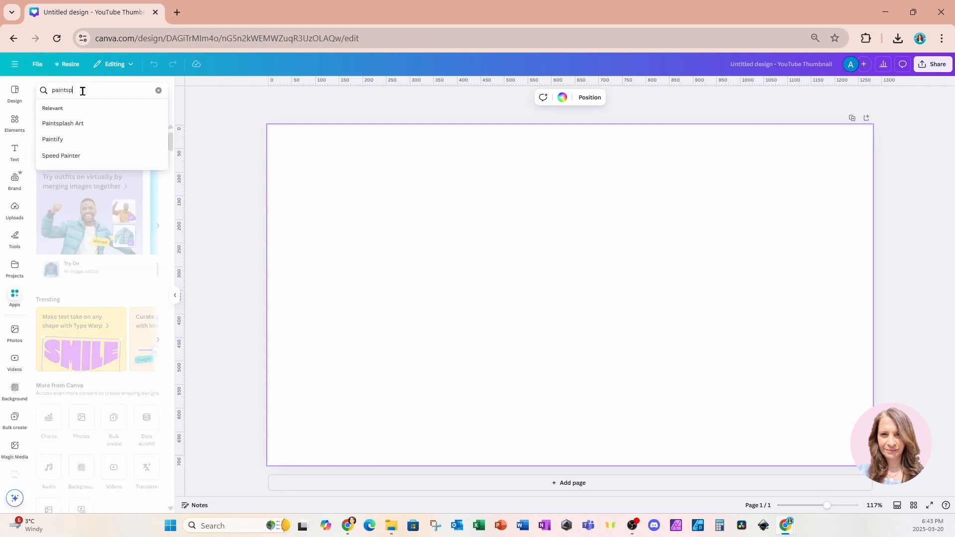
{"action": "key", "text": "Return"}
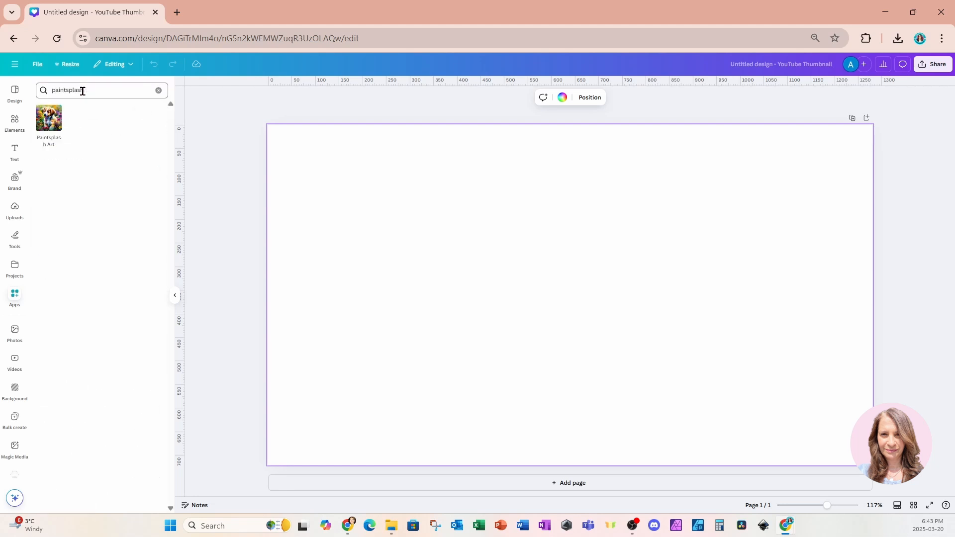
{"action": "left_click", "coordinate": [49, 124]}
{"action": "left_click", "coordinate": [49, 123]}
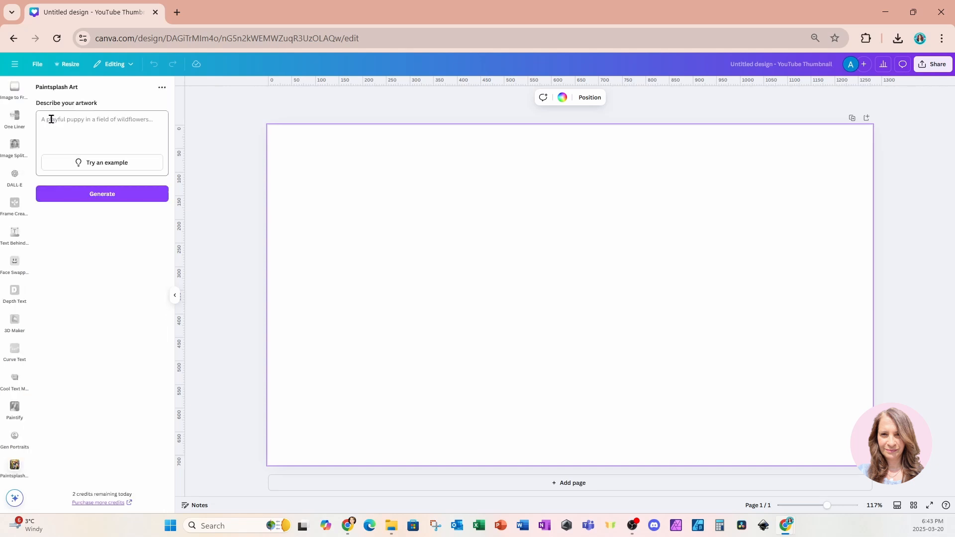
Describe the artwork as "the head of a german sheppard with colorful ink splash" and generate the image.
{"action": "left_click", "coordinate": [150, 136]}
{"action": "type", "text": "a ger"}
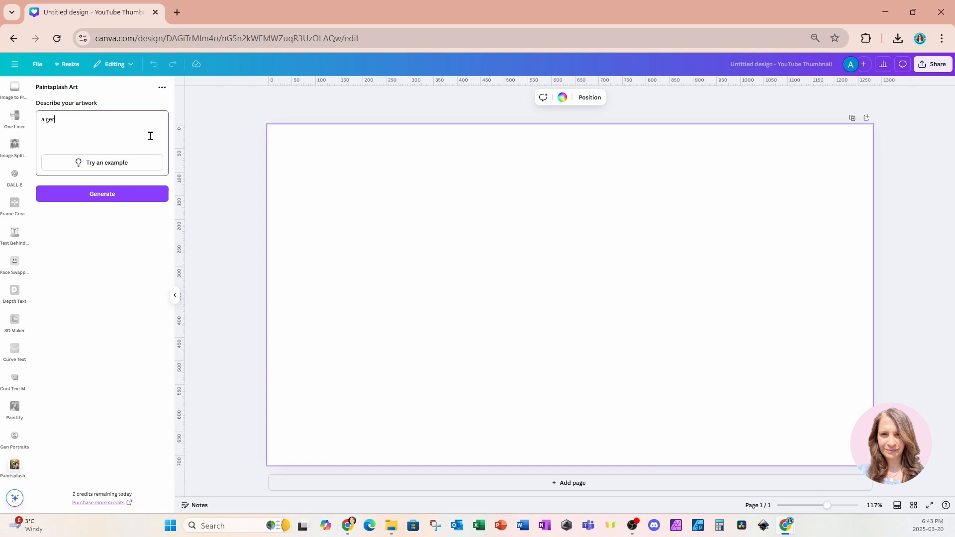
{"action": "type", "text": "man sheppard"}
{"action": "left_click_drag", "start_coordinate": [45, 120], "coordinate": [89, 121]}
{"action": "key", "text": "Left"}
{"action": "key", "text": "BackSpace"}
{"action": "type", "text": "the head of a german sheppard with"}
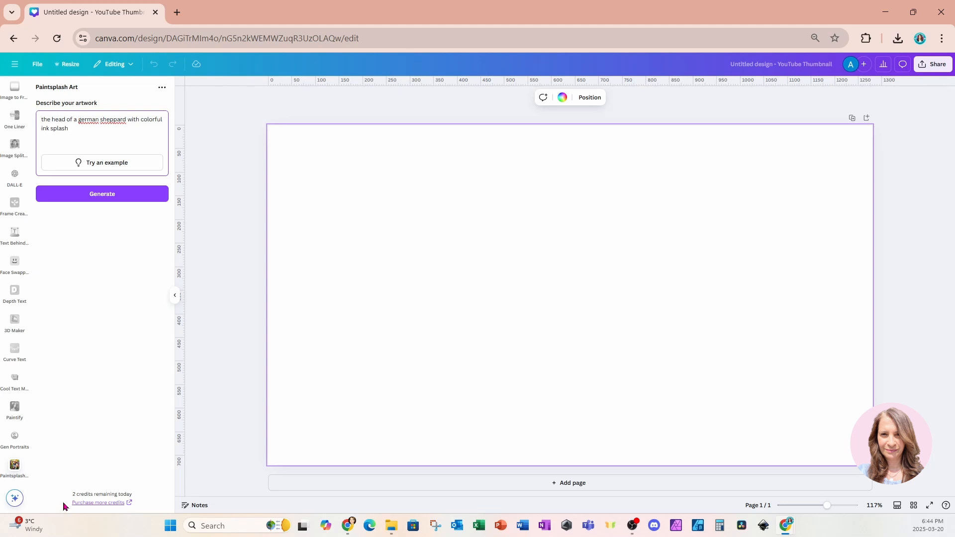
{"action": "left_click", "coordinate": [46, 196]}
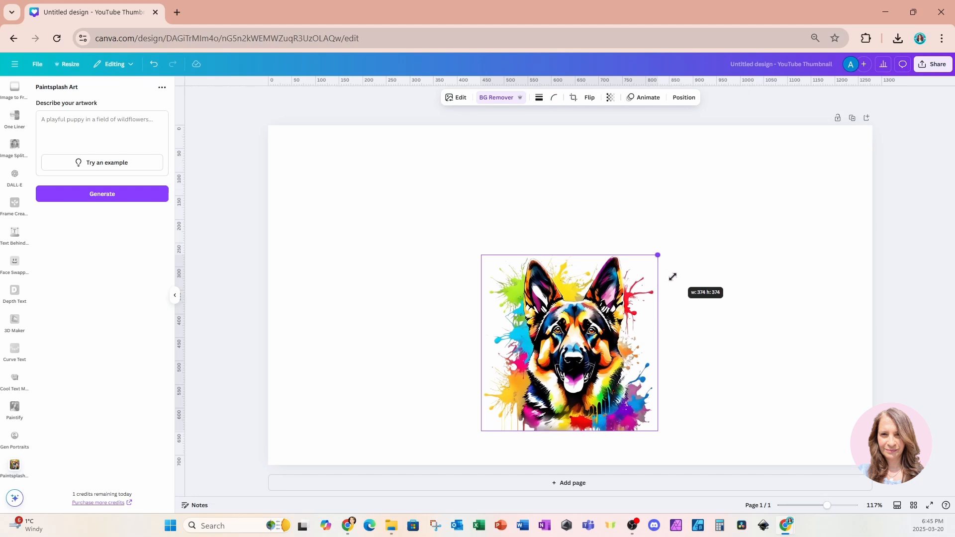
Move the generated dog image up and enlarge it to fill most of the canvas height, right of center.
{"action": "left_click_drag", "start_coordinate": [673, 277], "coordinate": [670, 283]}
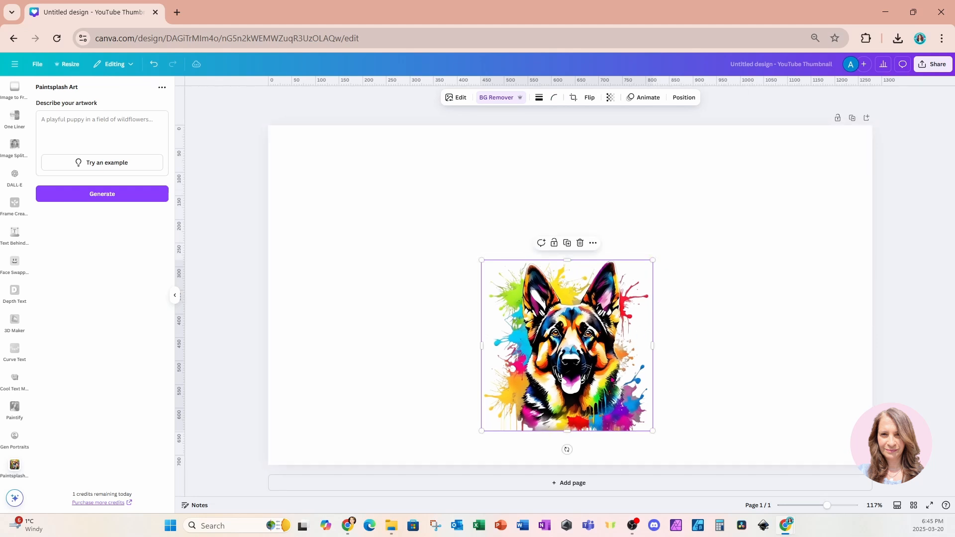
{"action": "left_click_drag", "start_coordinate": [612, 379], "coordinate": [613, 343]}
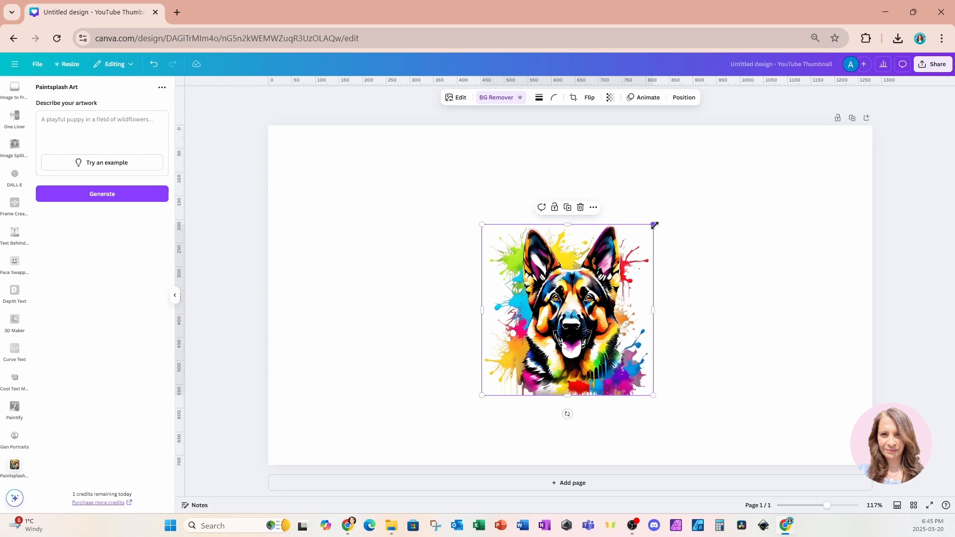
{"action": "left_click_drag", "start_coordinate": [655, 225], "coordinate": [719, 169]}
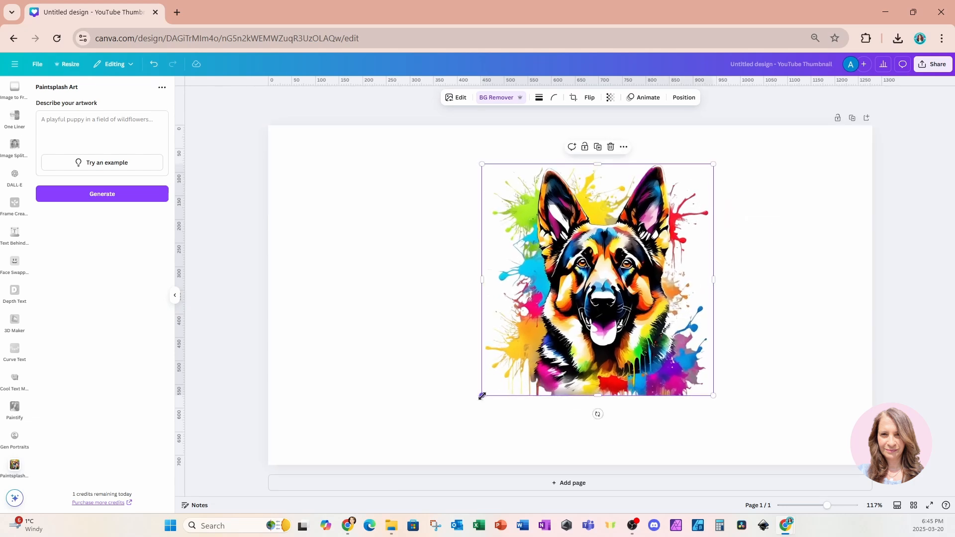
{"action": "left_click_drag", "start_coordinate": [482, 396], "coordinate": [429, 448]}
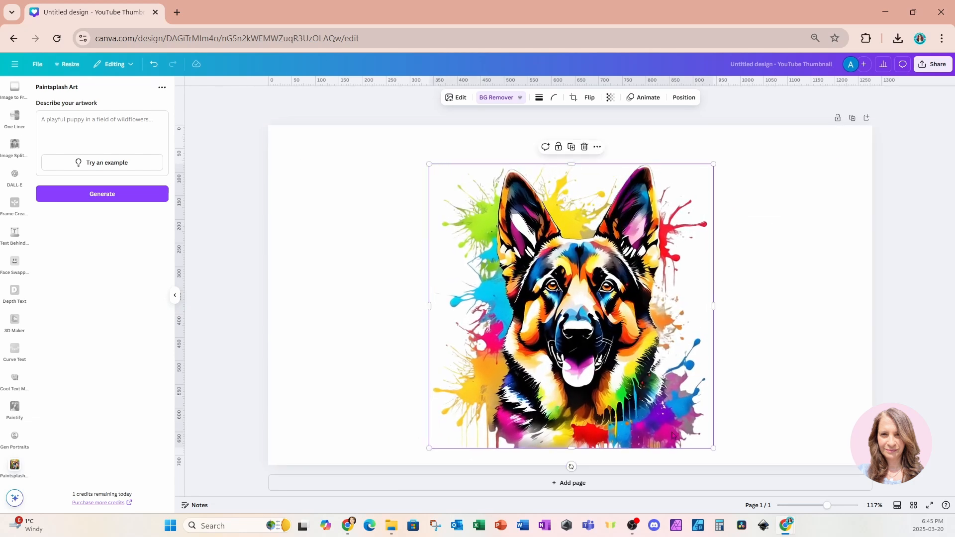
{"action": "left_click_drag", "start_coordinate": [713, 449], "coordinate": [696, 431]}
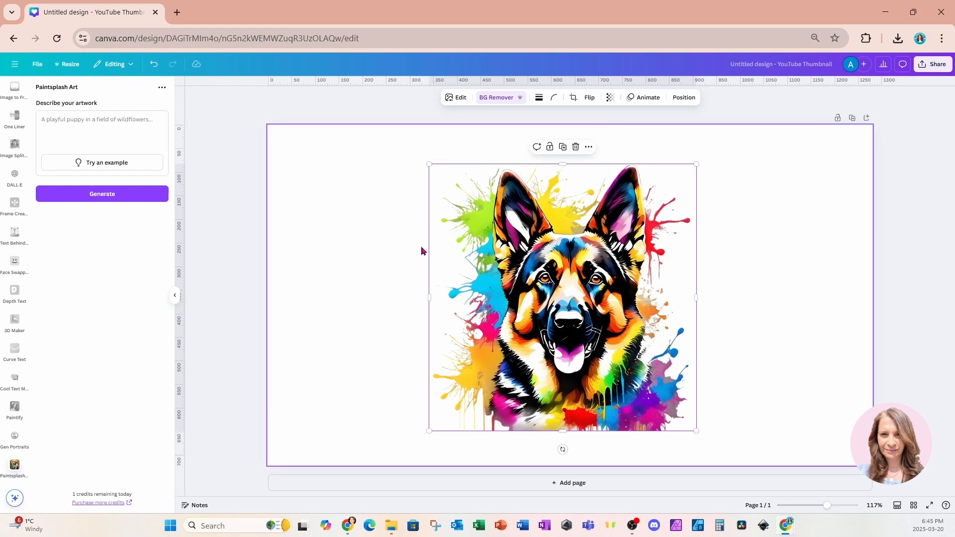
Search the elements for "ink splatter" and add a black splatter graphic to the design.
{"action": "scroll", "coordinate": [8, 147], "scroll_direction": "down", "scroll_amount": 10}
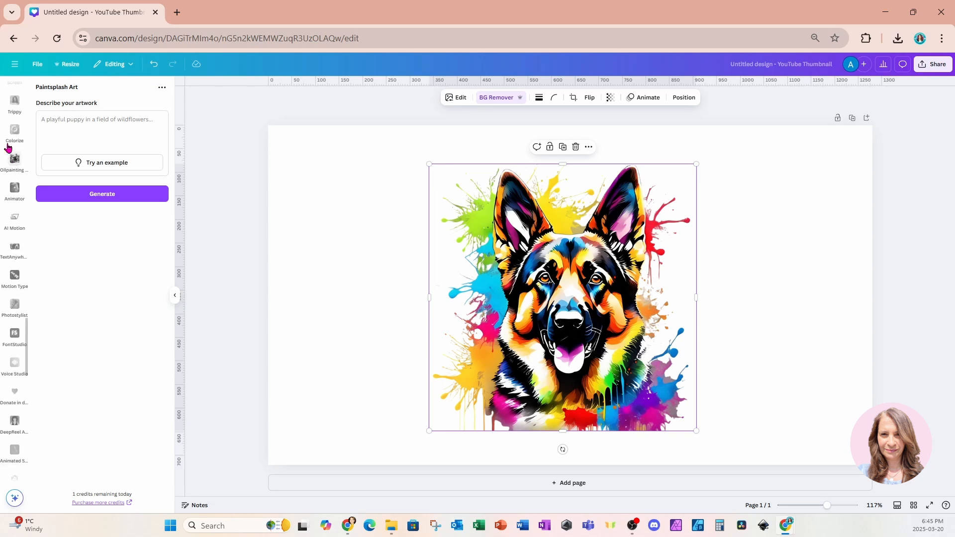
{"action": "scroll", "coordinate": [8, 148], "scroll_direction": "up", "scroll_amount": 10}
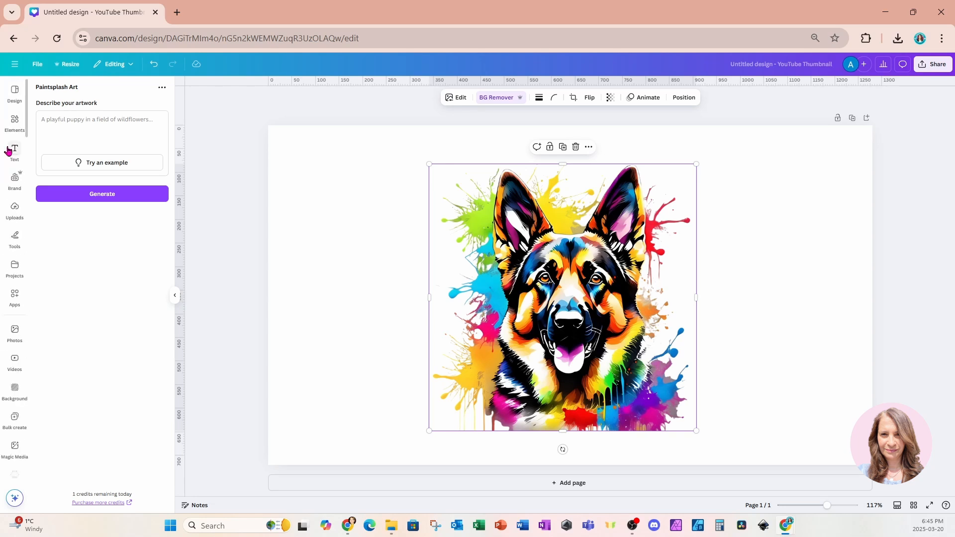
{"action": "left_click", "coordinate": [15, 121]}
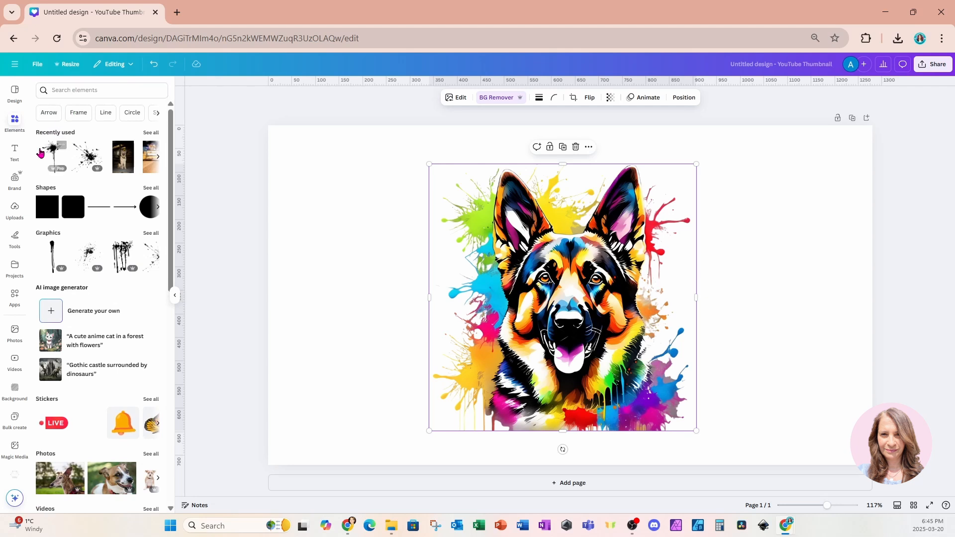
{"action": "left_click", "coordinate": [79, 92]}
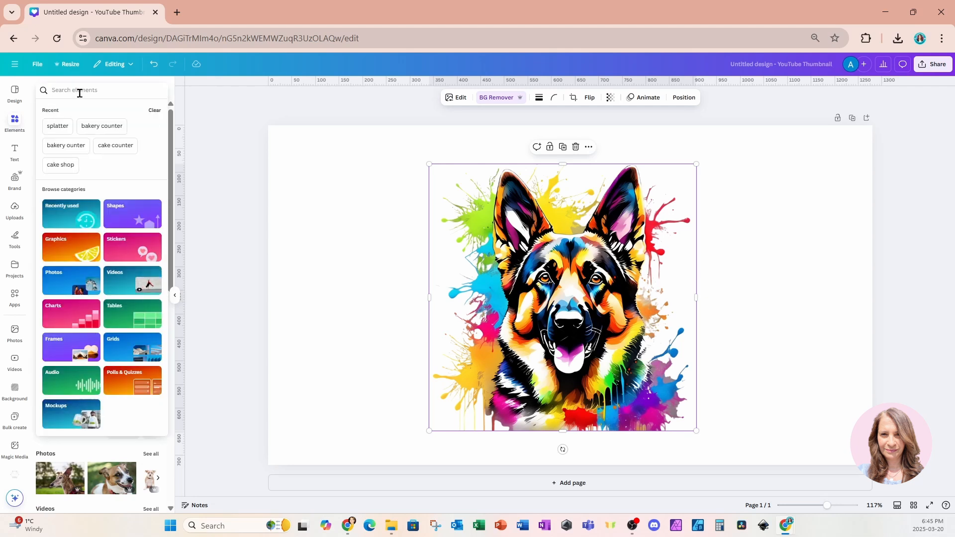
{"action": "type", "text": "ink s"}
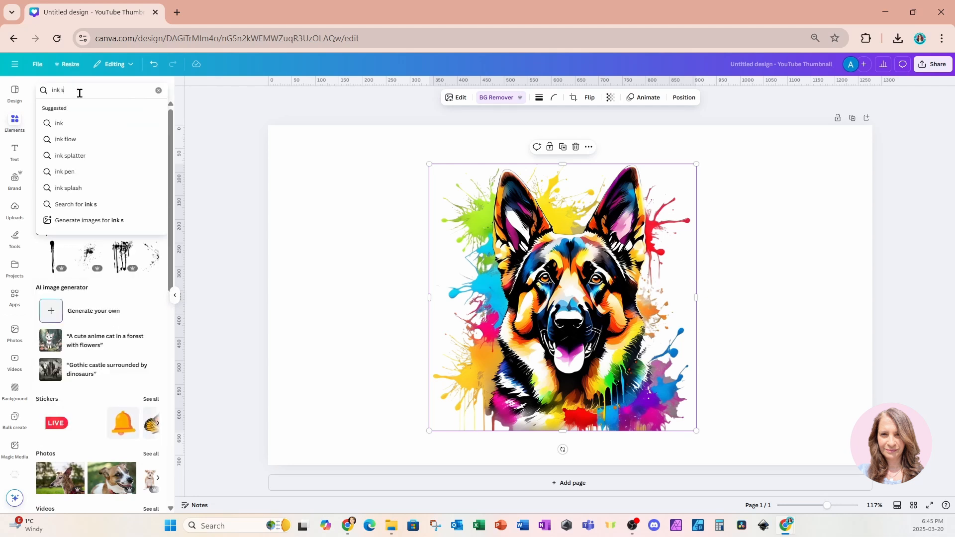
{"action": "type", "text": "platte"}
{"action": "key", "text": "Return"}
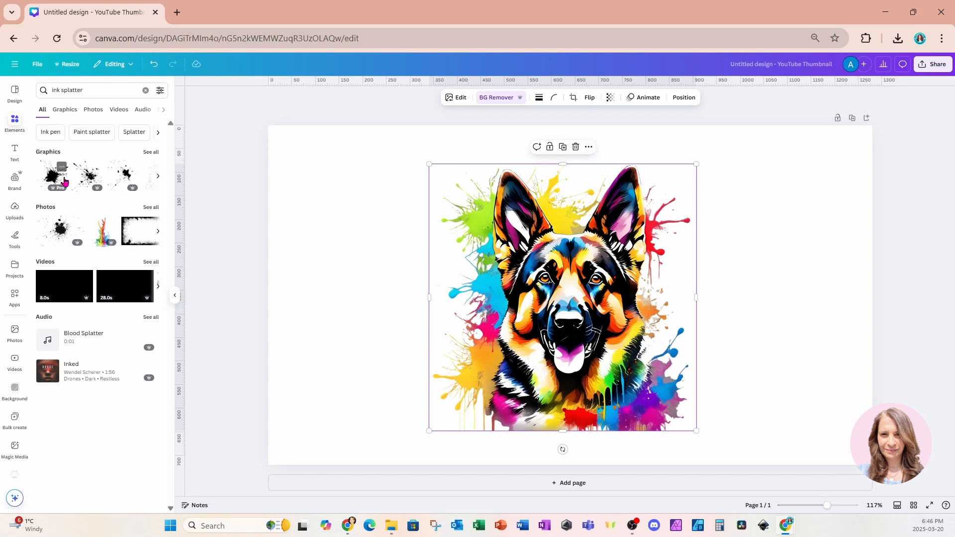
{"action": "left_click", "coordinate": [126, 175]}
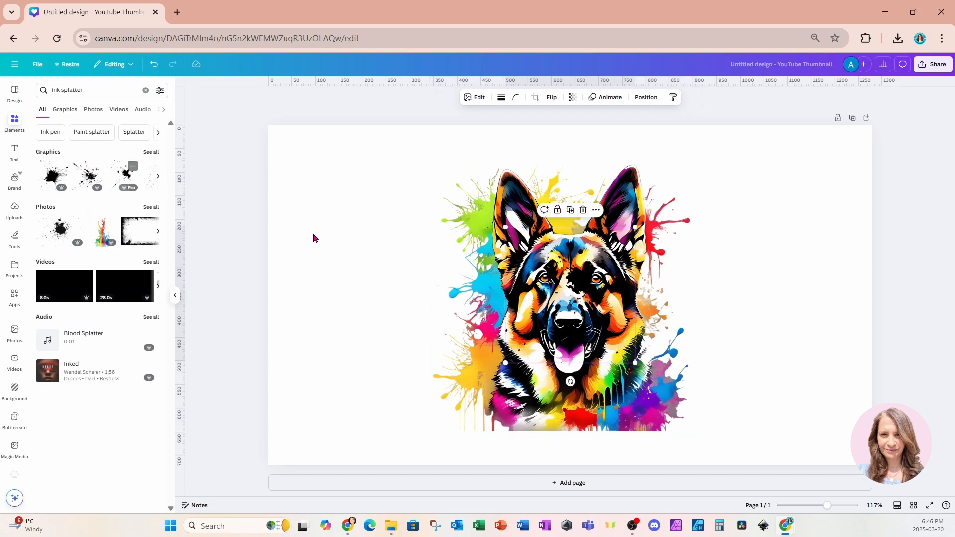
Move and rotate the splatter graphic so it sits at the lower right of the dog.
{"action": "left_click_drag", "start_coordinate": [595, 290], "coordinate": [651, 345]}
{"action": "left_click_drag", "start_coordinate": [629, 437], "coordinate": [746, 303]}
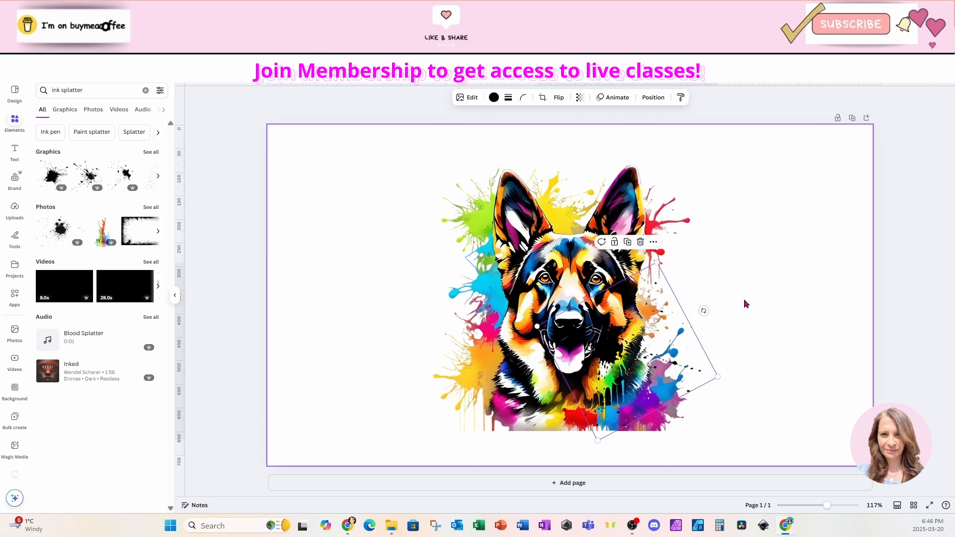
{"action": "left_click_drag", "start_coordinate": [605, 350], "coordinate": [623, 343]}
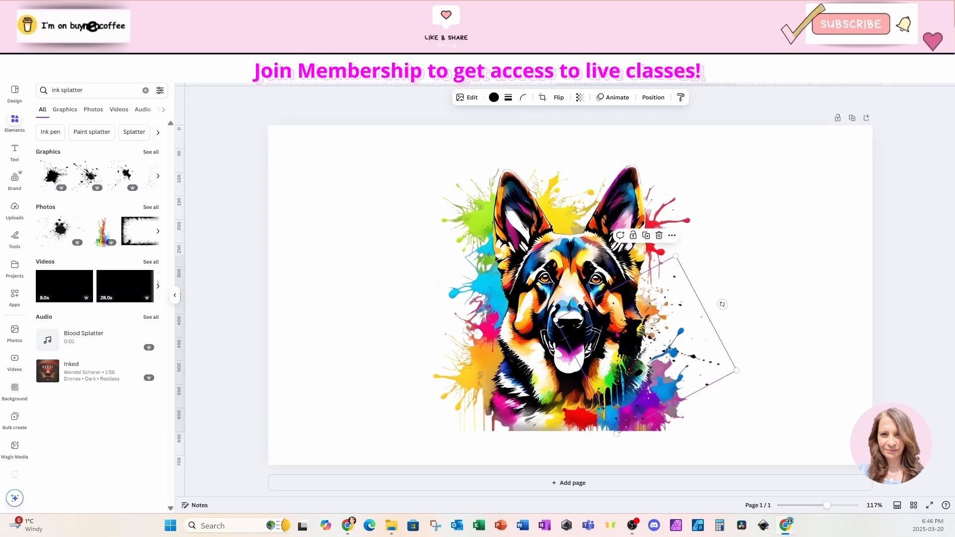
Open all ink splatter graphics, add another splatter, and move it to the lower left of the dog's face.
{"action": "left_click", "coordinate": [151, 153]}
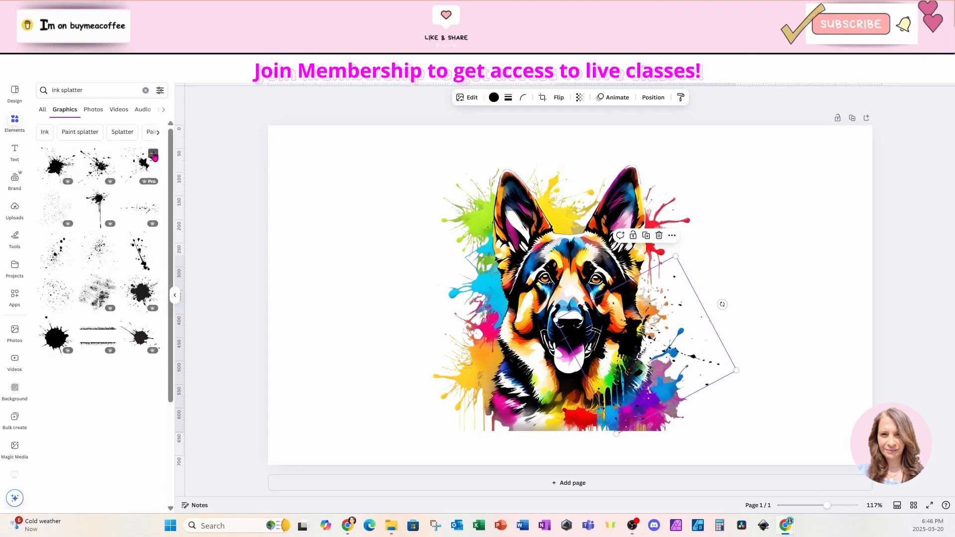
{"action": "left_click", "coordinate": [133, 211]}
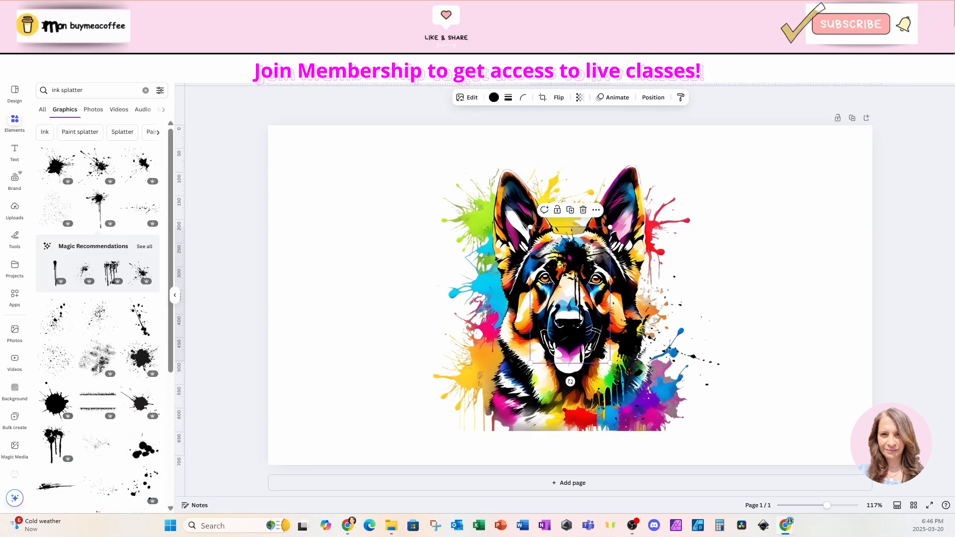
{"action": "left_click_drag", "start_coordinate": [571, 261], "coordinate": [518, 335]}
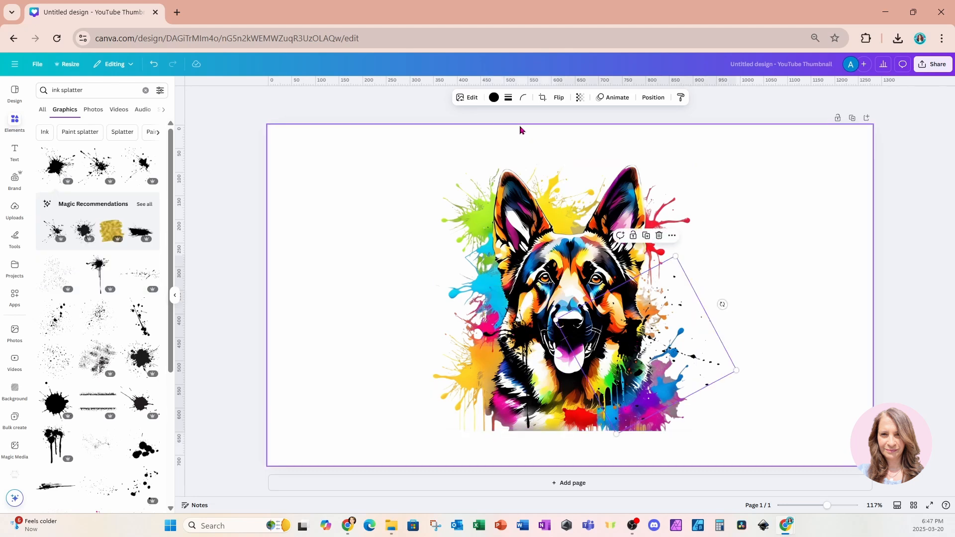
Recolor the lower-left splatter with the orange photo color from the dog image.
{"action": "left_click", "coordinate": [494, 98]}
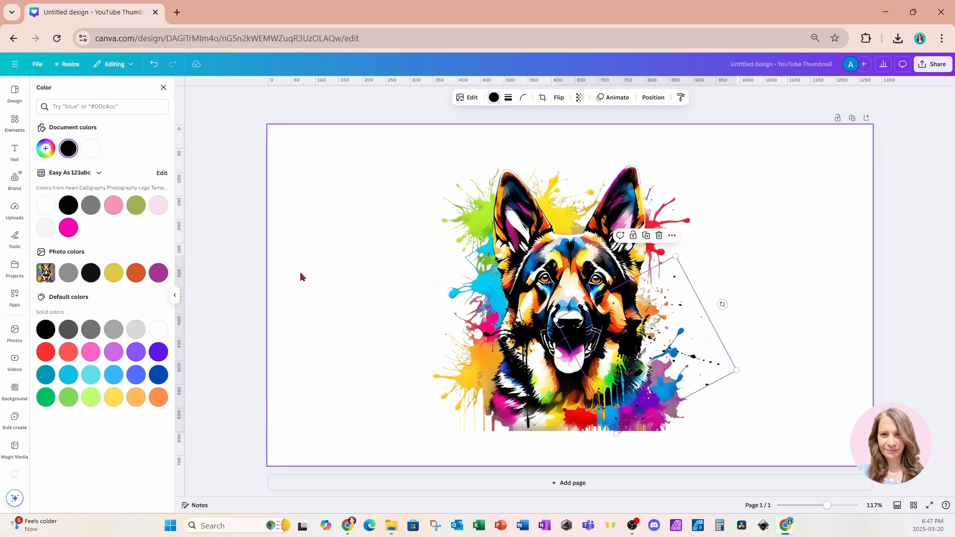
{"action": "left_click", "coordinate": [113, 273]}
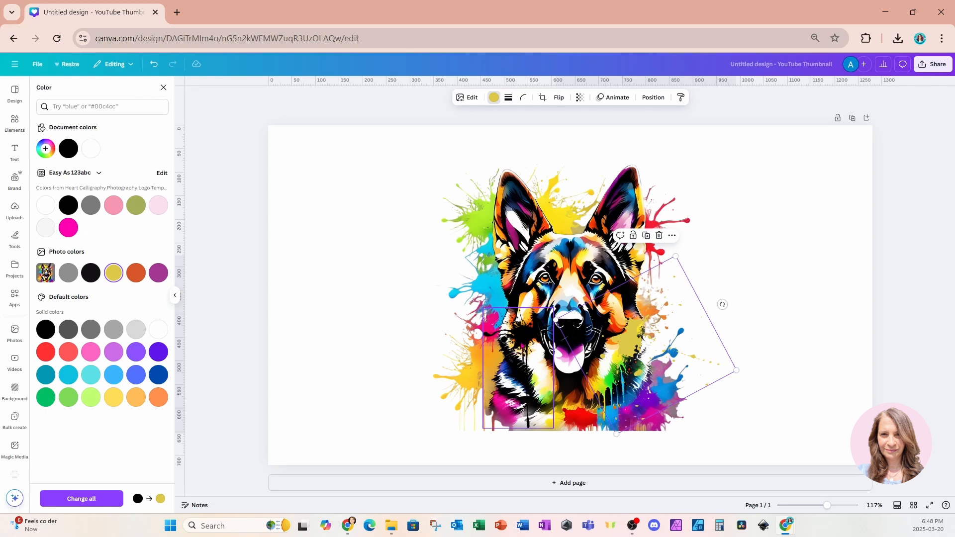
{"action": "left_click", "coordinate": [522, 341]}
{"action": "left_click", "coordinate": [136, 273]}
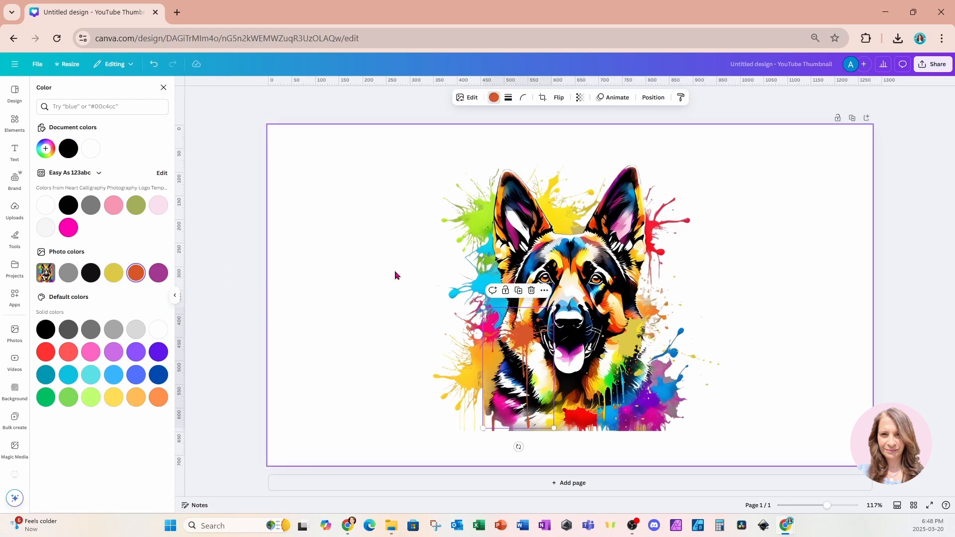
Search the elements for "white gradient" and add a white gradient graphic.
{"action": "left_click", "coordinate": [636, 341]}
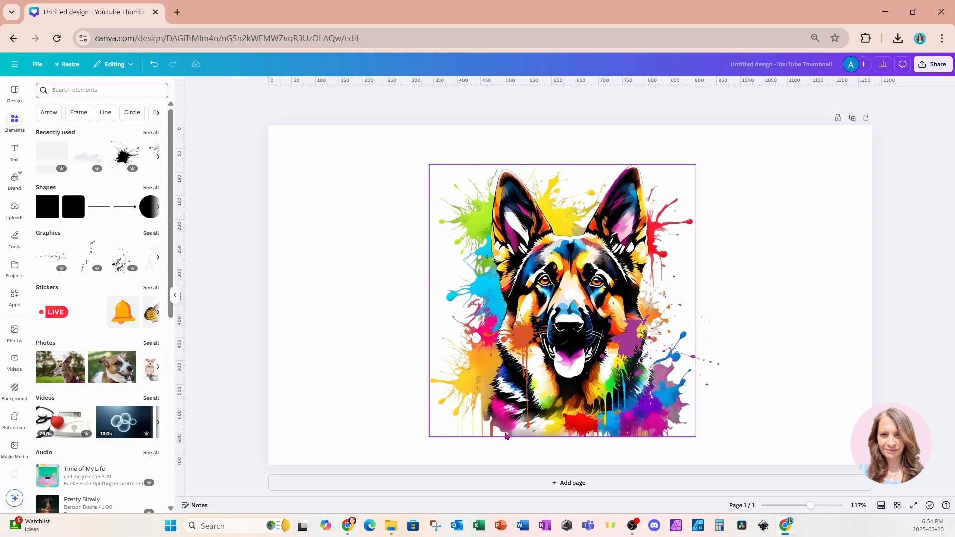
{"action": "left_click", "coordinate": [754, 422]}
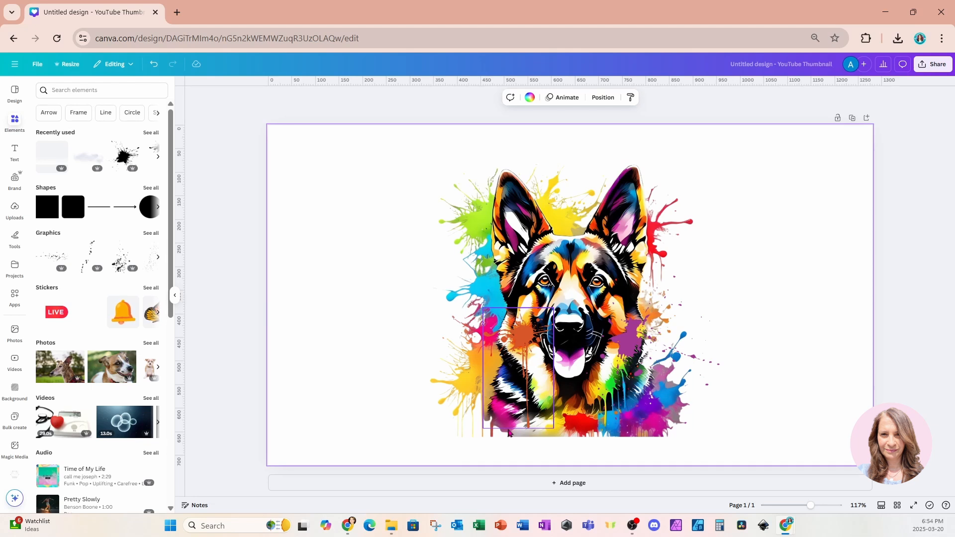
{"action": "left_click", "coordinate": [110, 86]}
{"action": "type", "text": "white gradient"}
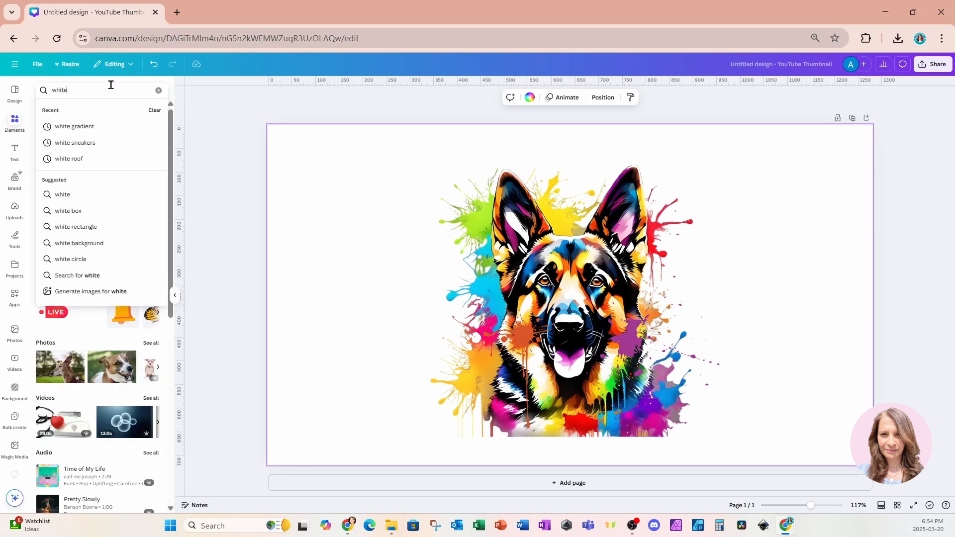
{"action": "key", "text": "Return"}
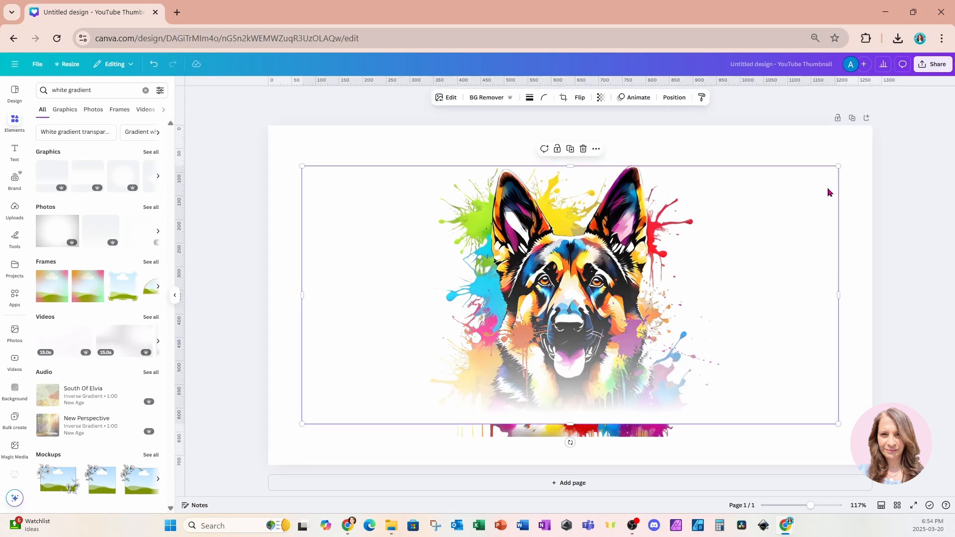
Shrink the white gradient and place it along the bottom edge of the dog image to soften it.
{"action": "left_click_drag", "start_coordinate": [840, 168], "coordinate": [406, 446]}
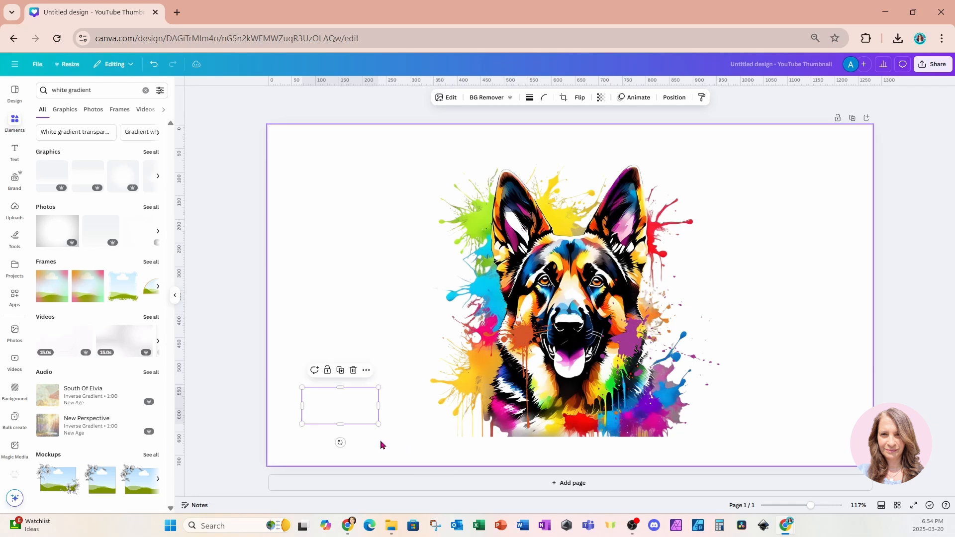
{"action": "left_click_drag", "start_coordinate": [362, 422], "coordinate": [569, 431]}
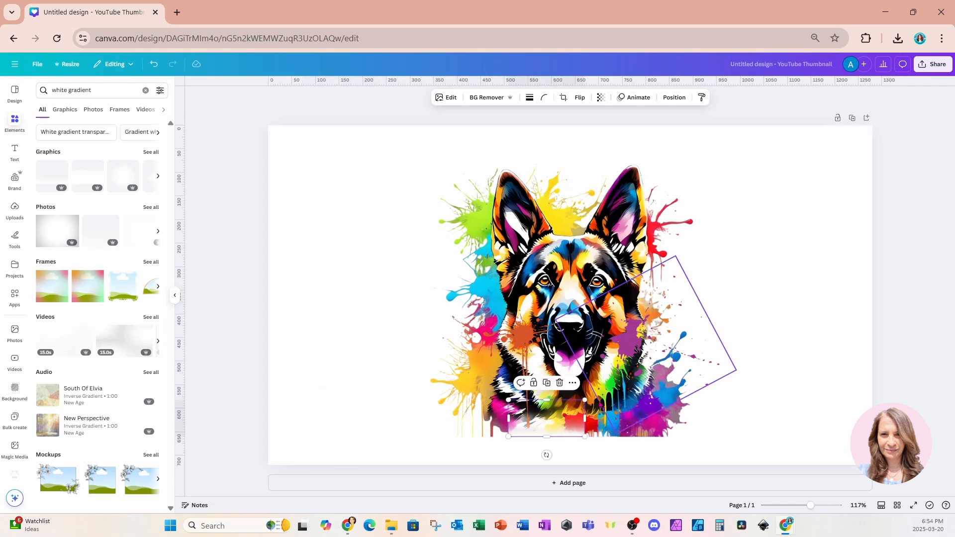
{"action": "left_click_drag", "start_coordinate": [585, 400], "coordinate": [667, 421]}
{"action": "left_click", "coordinate": [719, 430]}
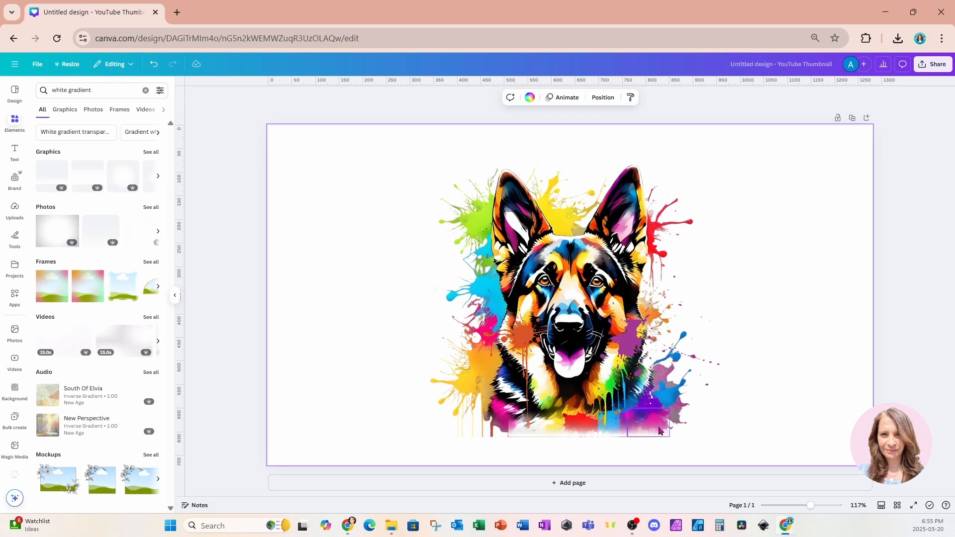
{"action": "left_click", "coordinate": [642, 430]}
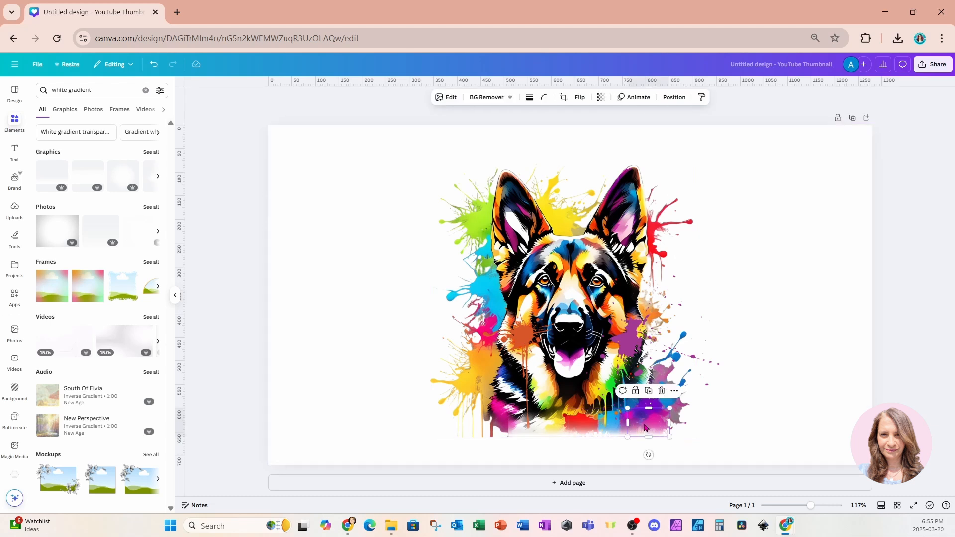
{"action": "left_click_drag", "start_coordinate": [644, 425], "coordinate": [644, 426]}
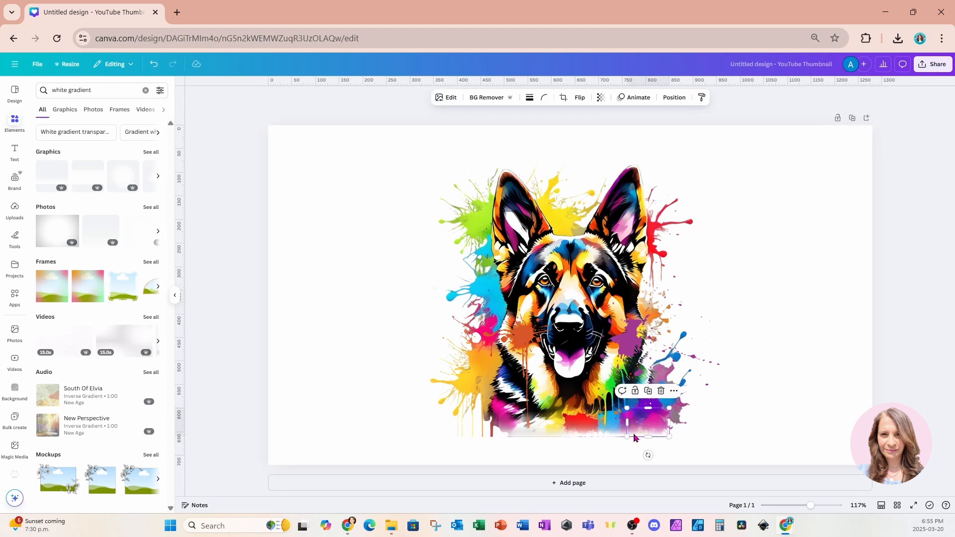
Select both splatter graphics and move them to the top of the layer order.
{"action": "left_click", "coordinate": [531, 347]}
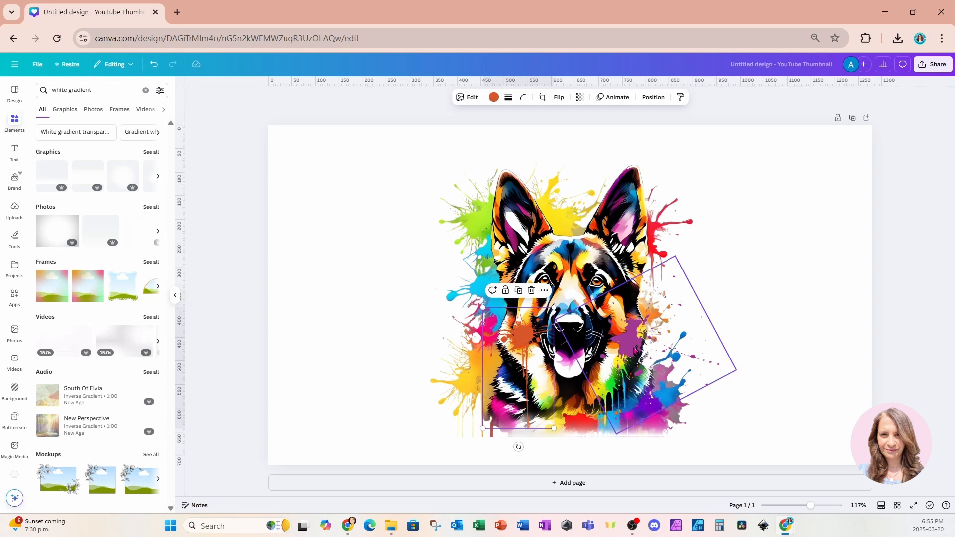
{"action": "left_click", "coordinate": [630, 342], "text": "shift"}
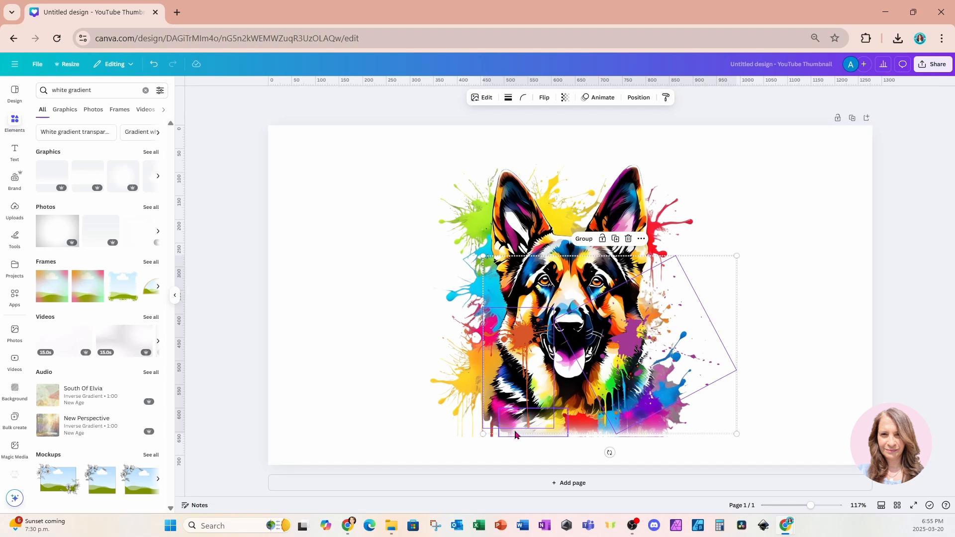
{"action": "left_click", "coordinate": [640, 98]}
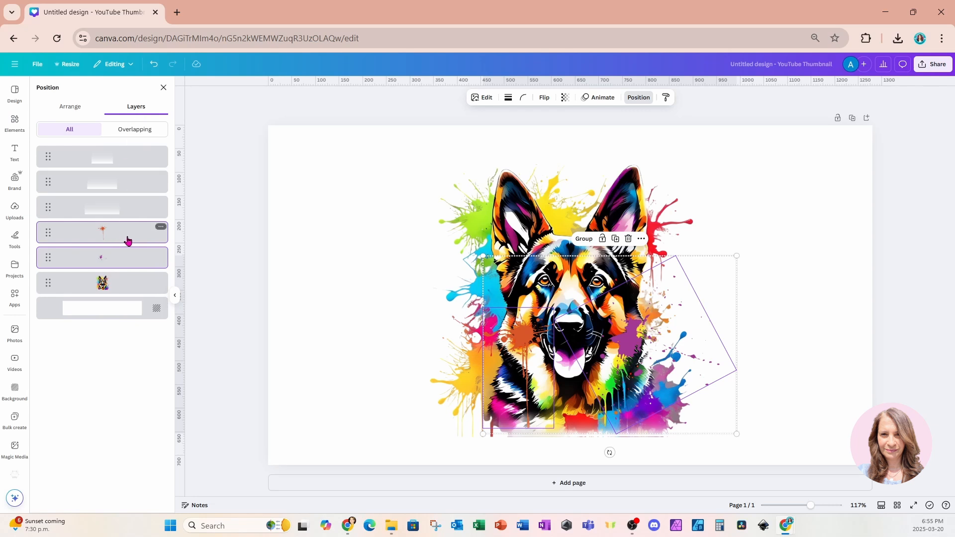
{"action": "left_click_drag", "start_coordinate": [128, 241], "coordinate": [130, 160]}
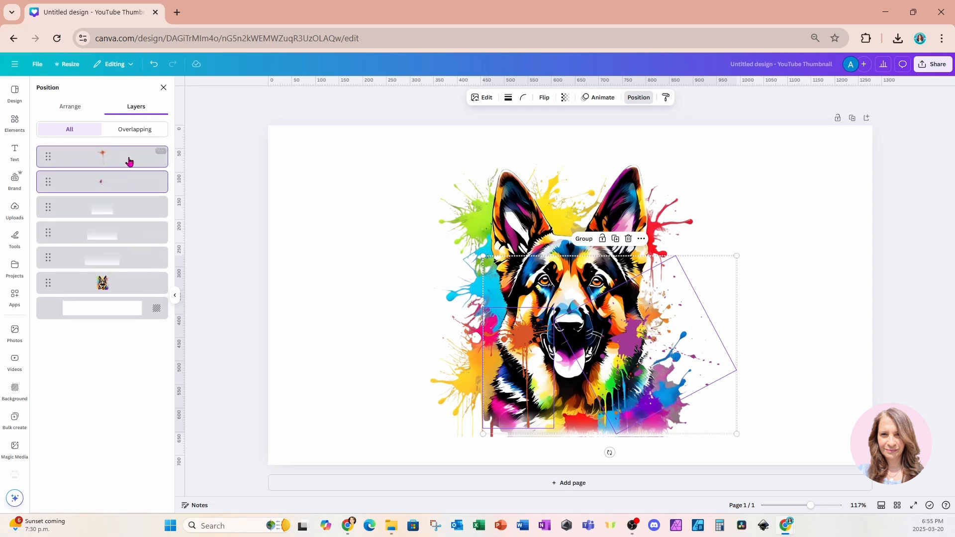
Give the dog image an Outline shadow with size 100 and color #FFFFFF.
{"action": "left_click", "coordinate": [405, 178]}
{"action": "left_click", "coordinate": [510, 198]}
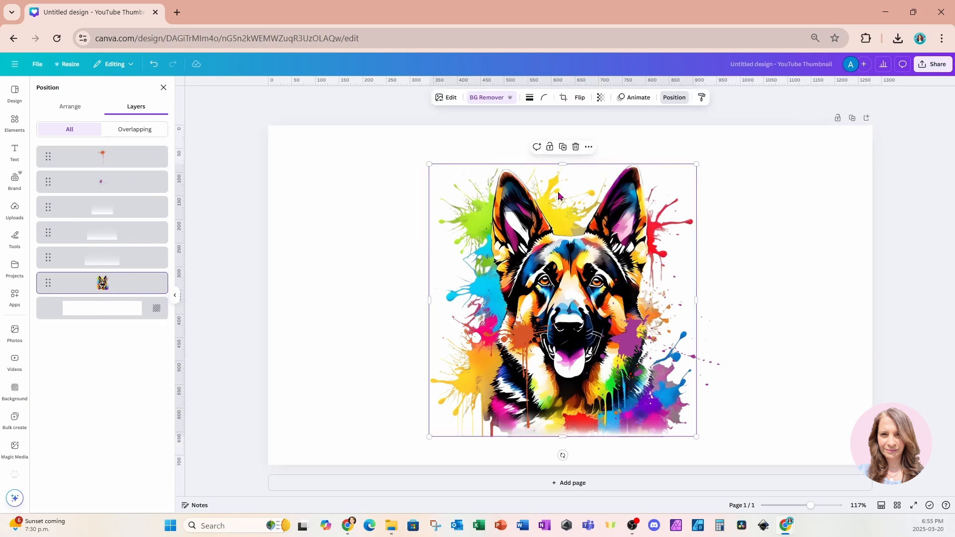
{"action": "left_click", "coordinate": [440, 98]}
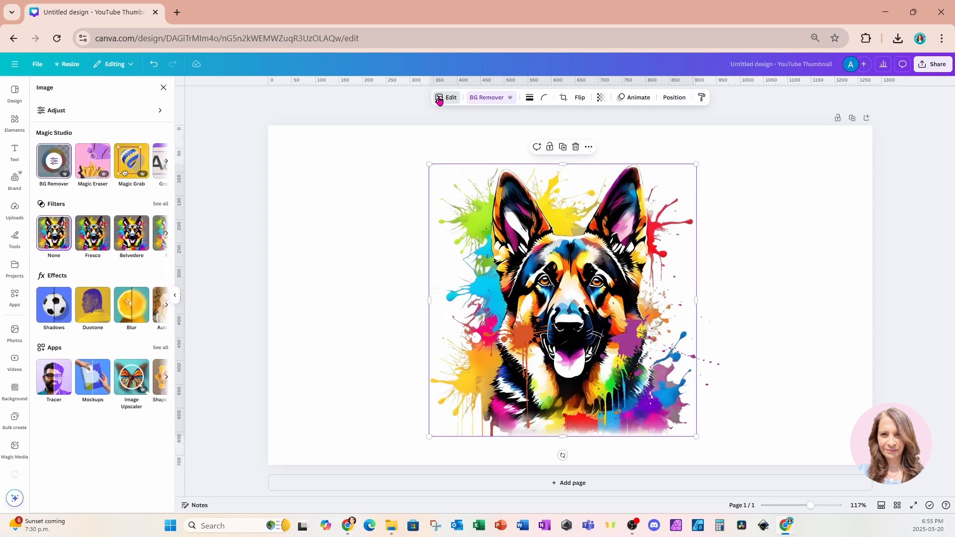
{"action": "left_click", "coordinate": [56, 311]}
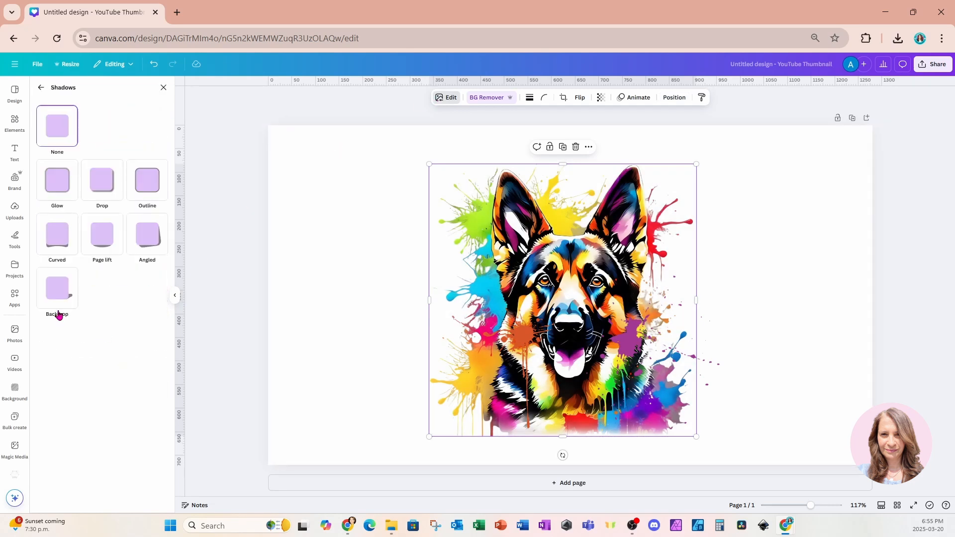
{"action": "left_click", "coordinate": [147, 193]}
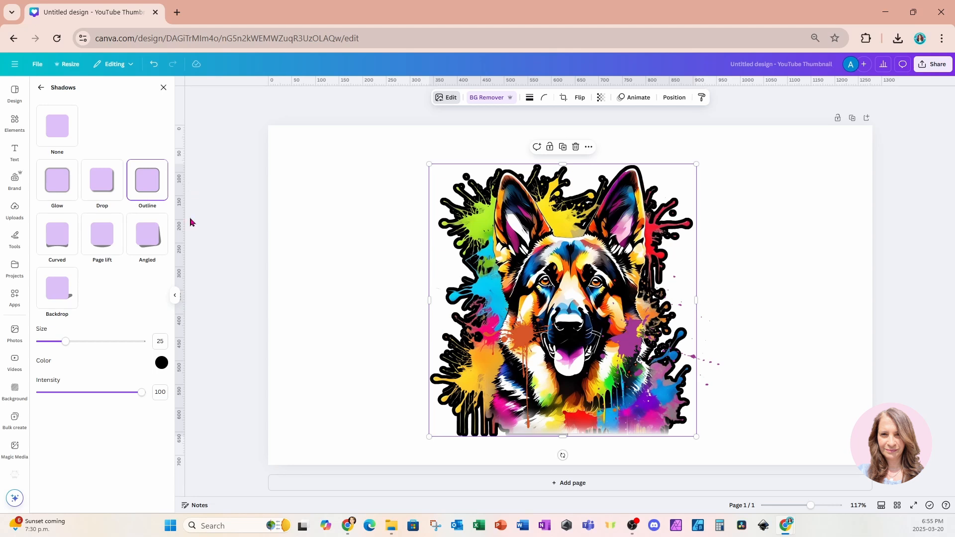
{"action": "left_click_drag", "start_coordinate": [141, 341], "coordinate": [164, 344]}
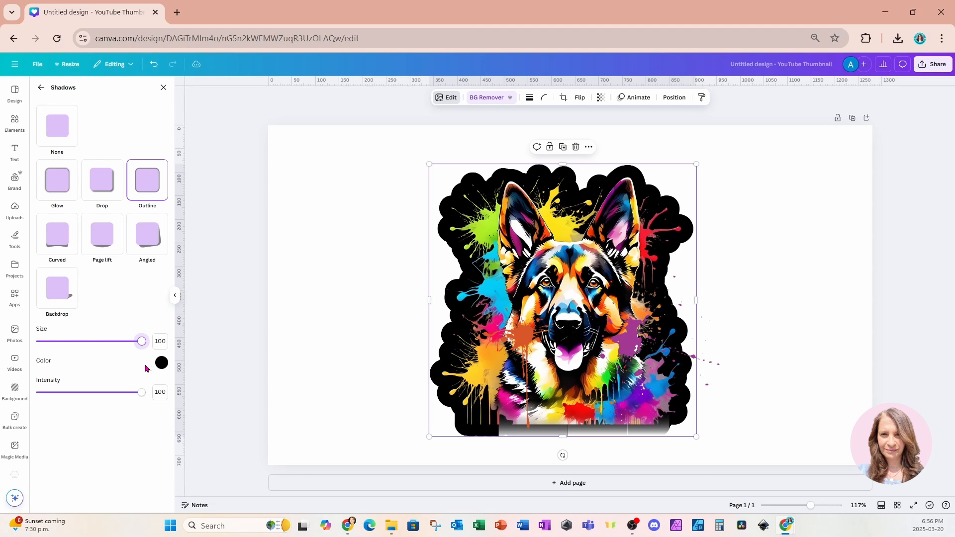
{"action": "left_click", "coordinate": [162, 363]}
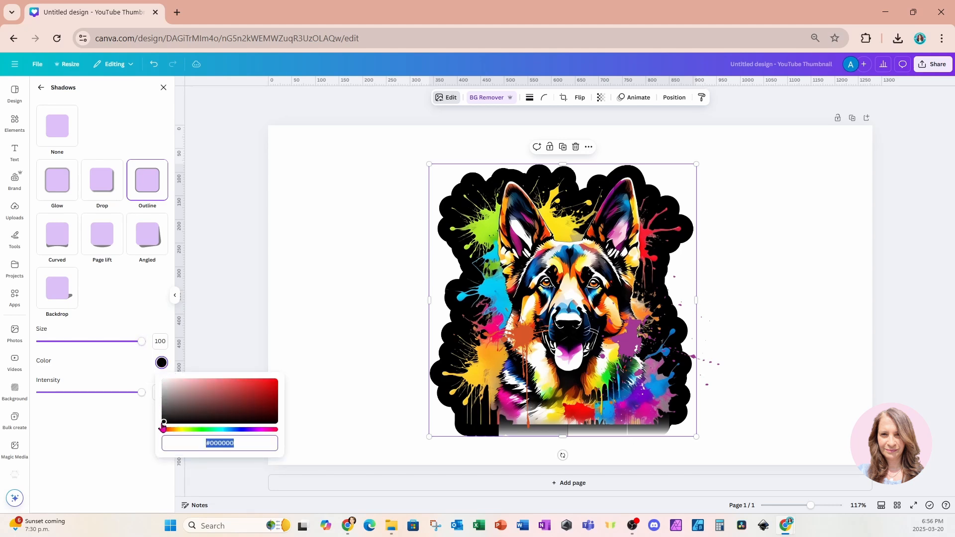
{"action": "left_click_drag", "start_coordinate": [163, 425], "coordinate": [149, 374]}
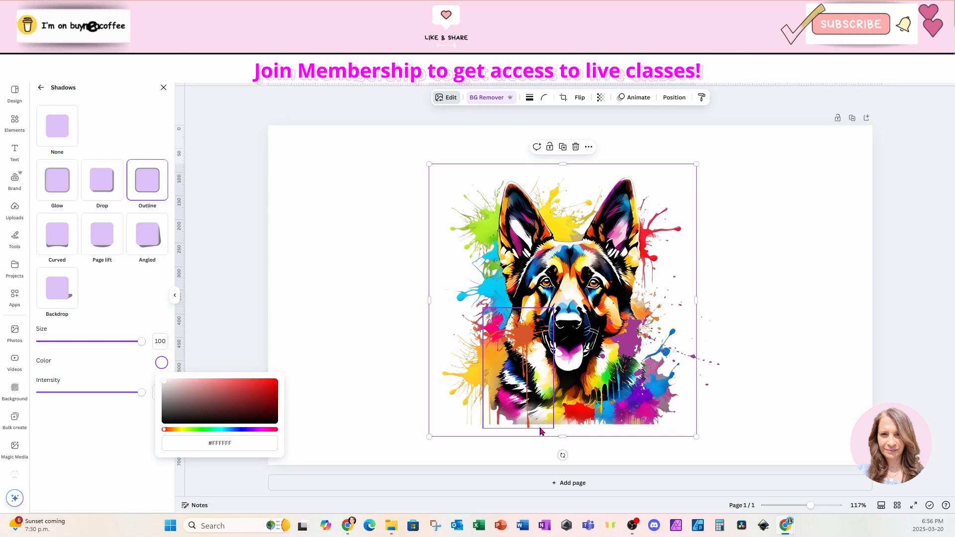
Select the three white gradients together and nudge them slightly upward.
{"action": "left_click", "coordinate": [556, 432]}
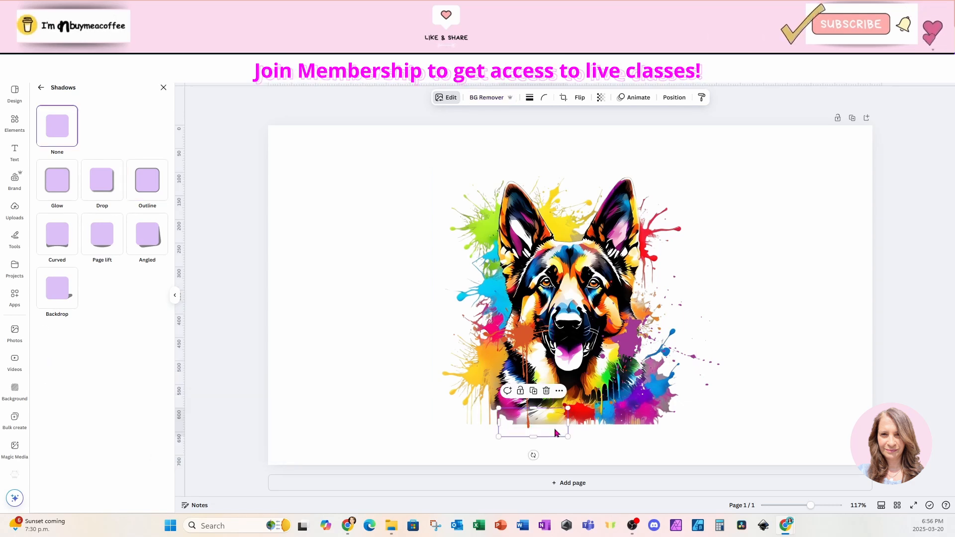
{"action": "left_click", "coordinate": [579, 432], "text": "shift"}
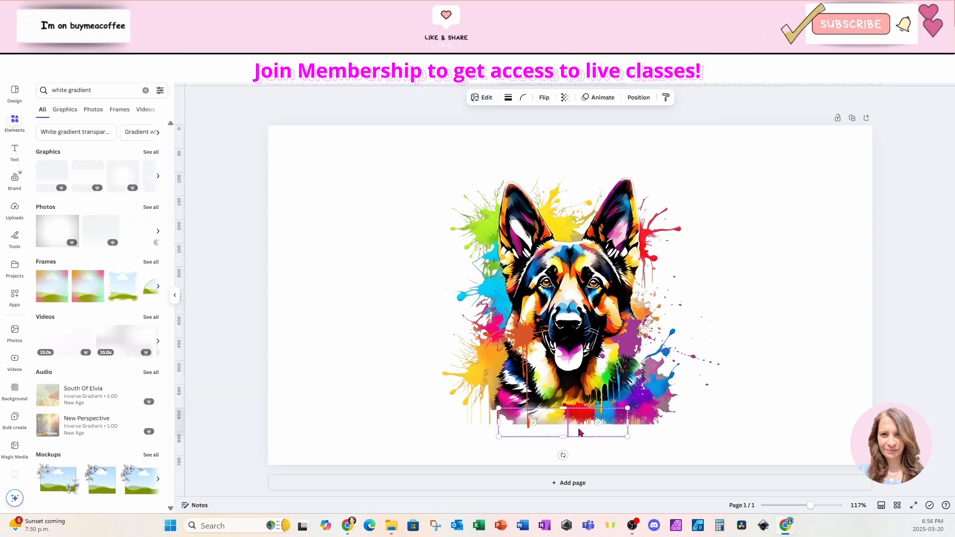
{"action": "left_click", "coordinate": [635, 432], "text": "shift"}
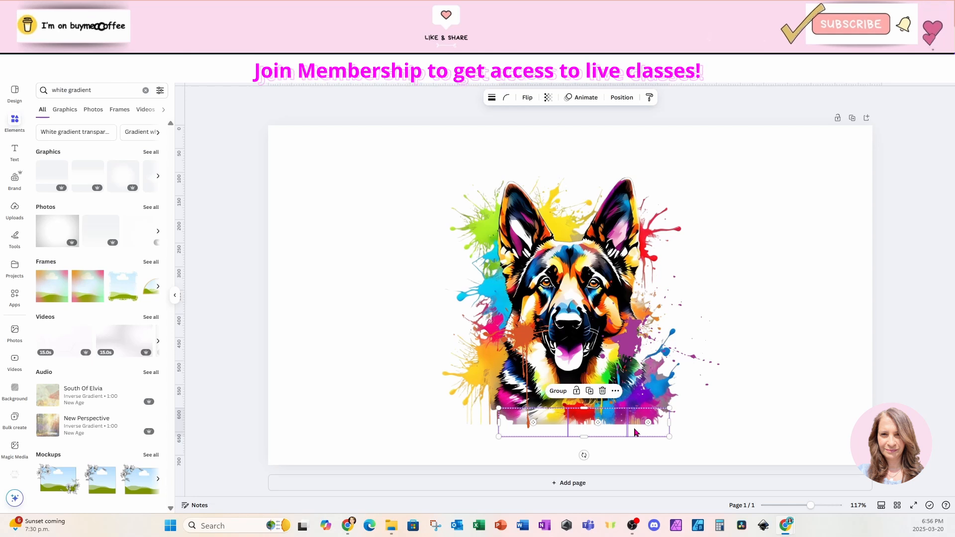
{"action": "left_click_drag", "start_coordinate": [635, 432], "coordinate": [634, 416]}
{"action": "left_click", "coordinate": [791, 453]}
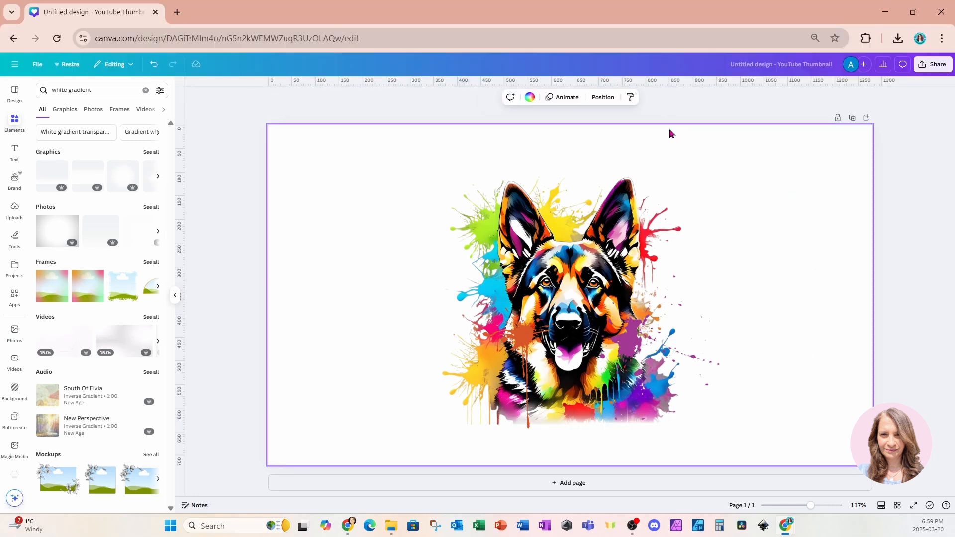
Set the page background to black and pull the lower-right splatter in toward the dog.
{"action": "left_click", "coordinate": [530, 97]}
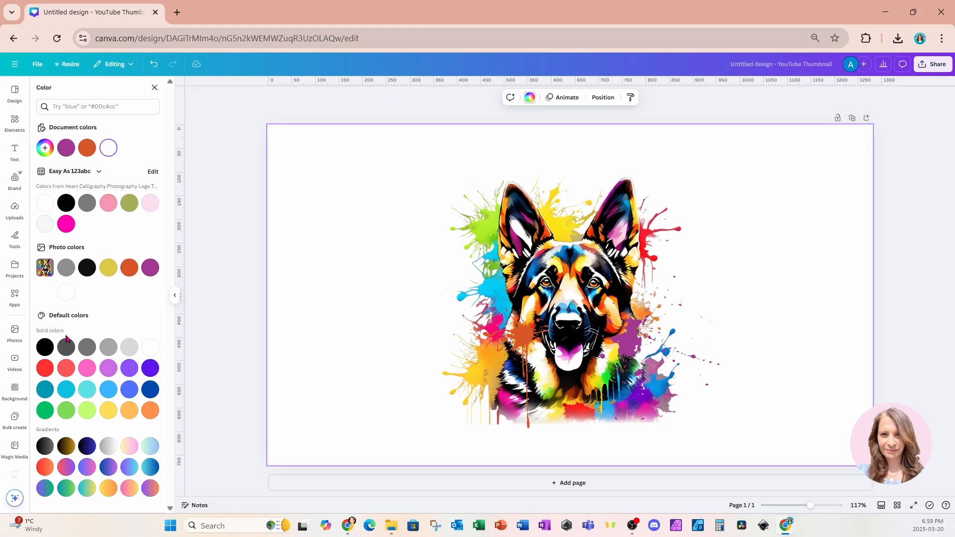
{"action": "left_click", "coordinate": [45, 346]}
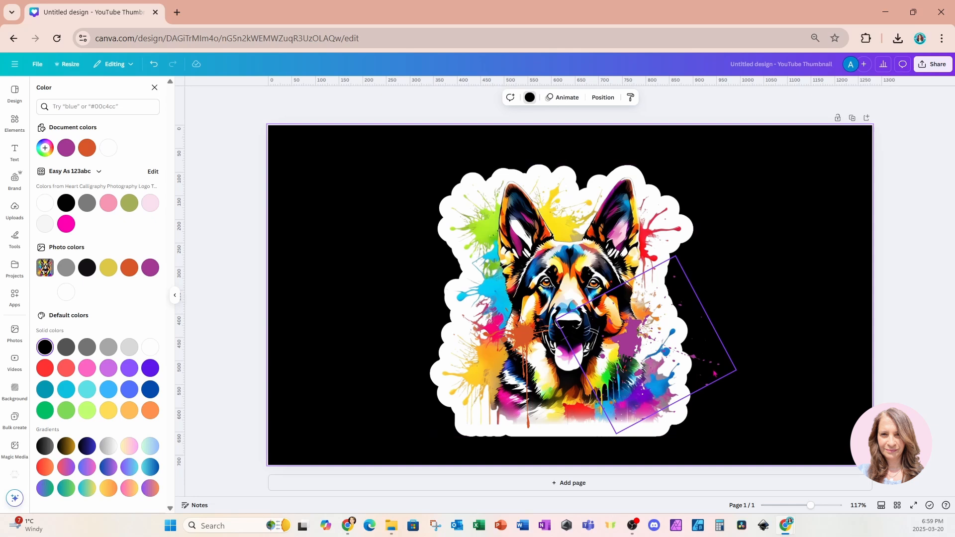
{"action": "left_click", "coordinate": [714, 373]}
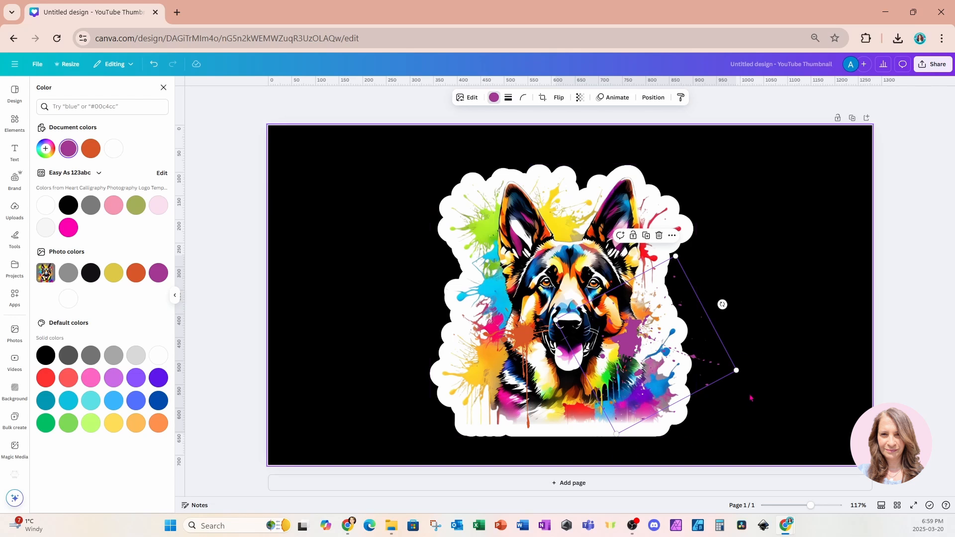
{"action": "left_click_drag", "start_coordinate": [737, 370], "coordinate": [697, 367]}
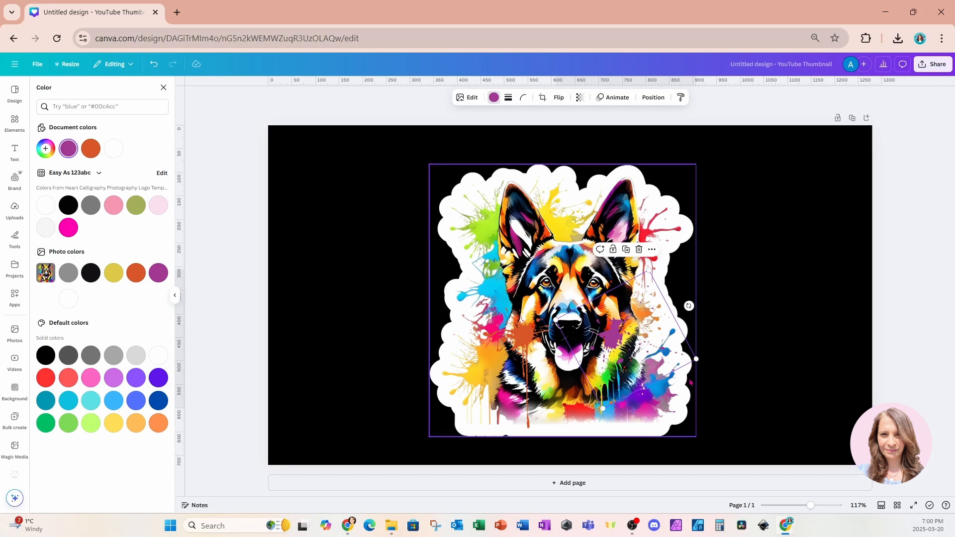
{"action": "left_click", "coordinate": [751, 311]}
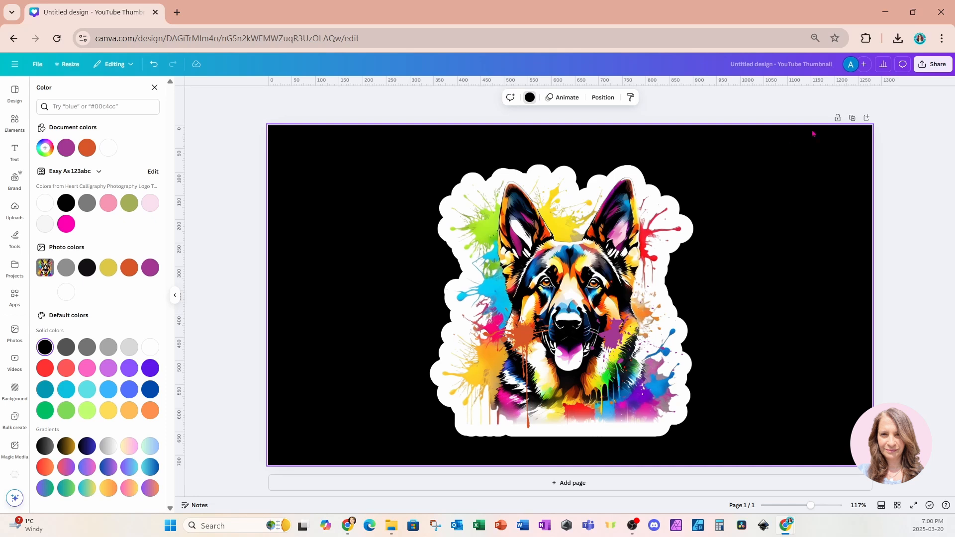
Download the design as a PNG file.
{"action": "left_click", "coordinate": [925, 67]}
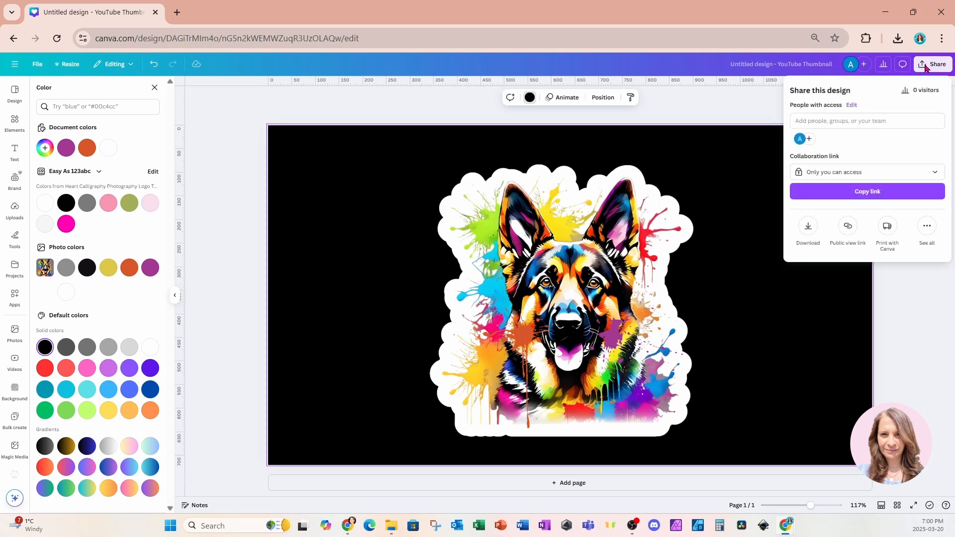
{"action": "left_click", "coordinate": [808, 227]}
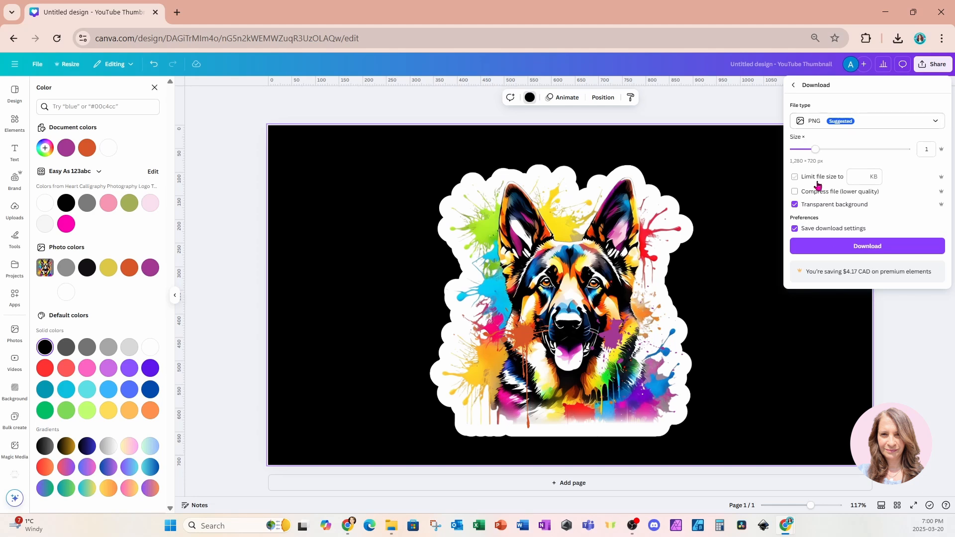
{"action": "left_click", "coordinate": [831, 249]}
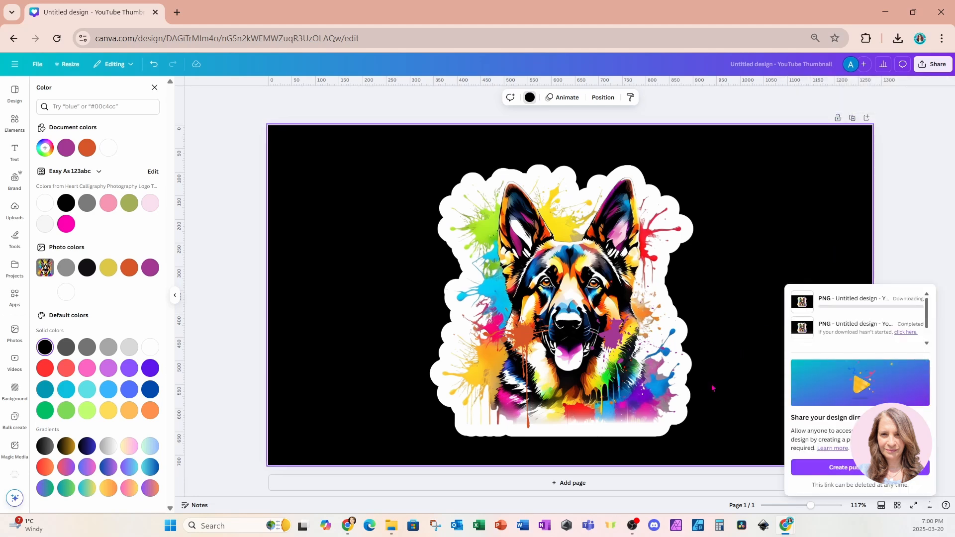
Add a second page and delete its black background.
{"action": "left_click", "coordinate": [614, 486]}
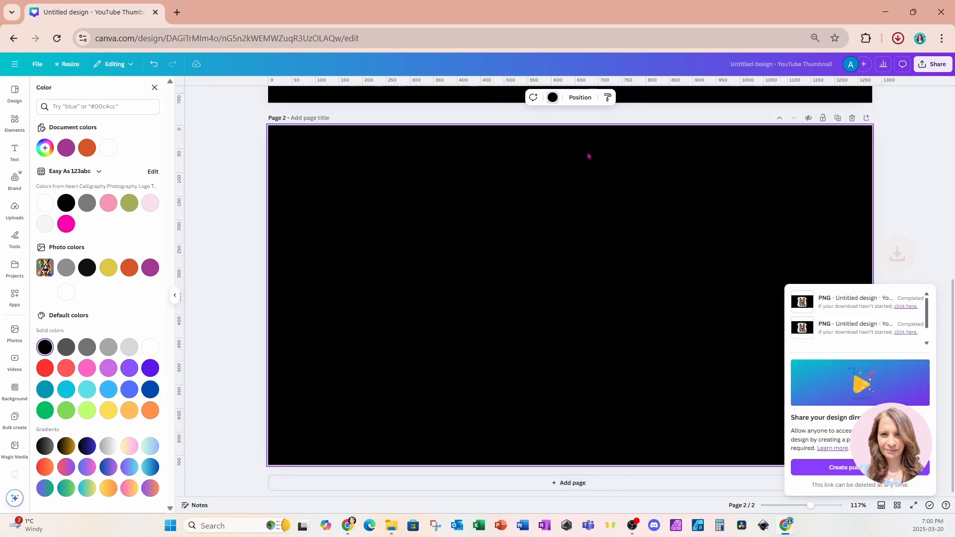
{"action": "left_click", "coordinate": [587, 181]}
{"action": "key", "text": "Delete"}
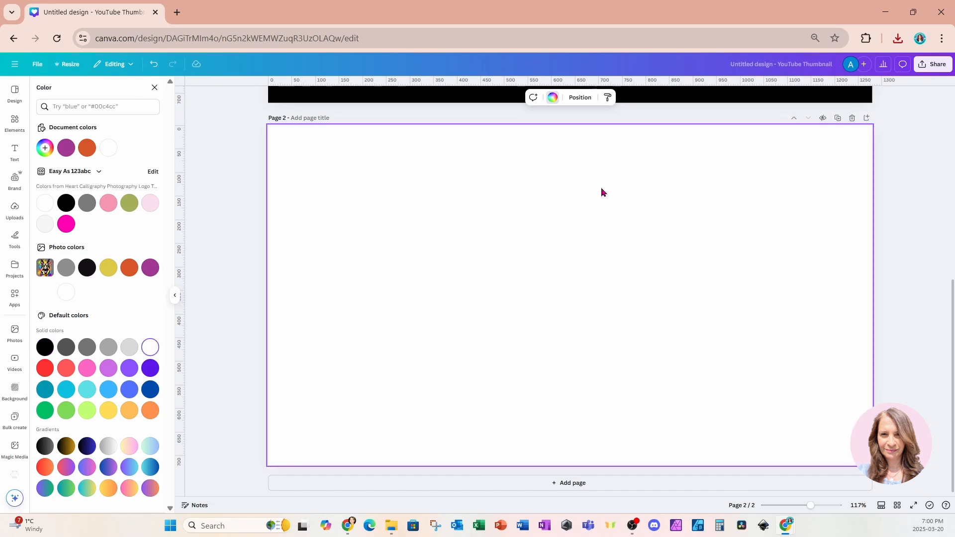
Drag the downloaded Untitled design (2).png from the browser downloads onto page 2.
{"action": "left_click", "coordinate": [898, 39]}
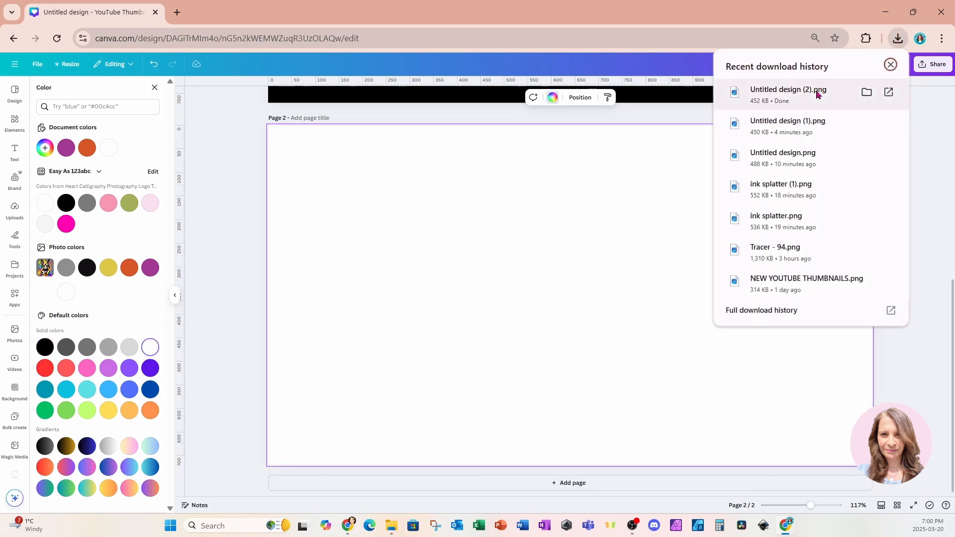
{"action": "left_click_drag", "start_coordinate": [817, 95], "coordinate": [544, 299]}
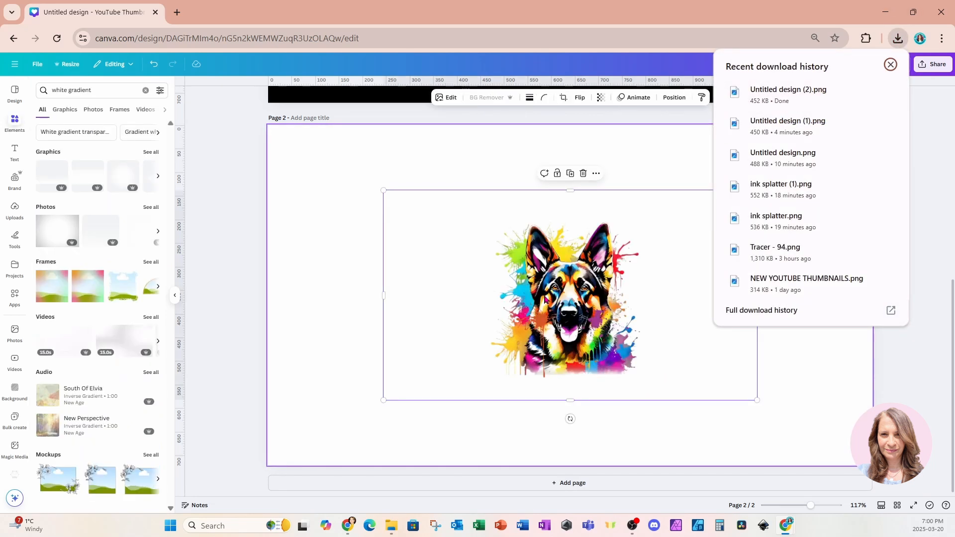
{"action": "left_click", "coordinate": [798, 362]}
Apply an Outline shadow effect to the dog image and set its size to 3.
{"action": "left_click", "coordinate": [629, 334]}
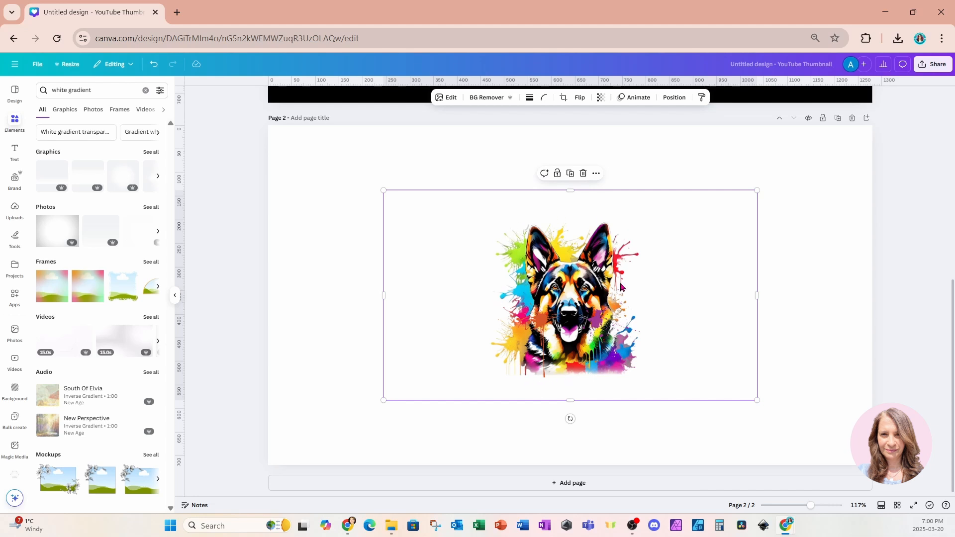
{"action": "left_click", "coordinate": [445, 99]}
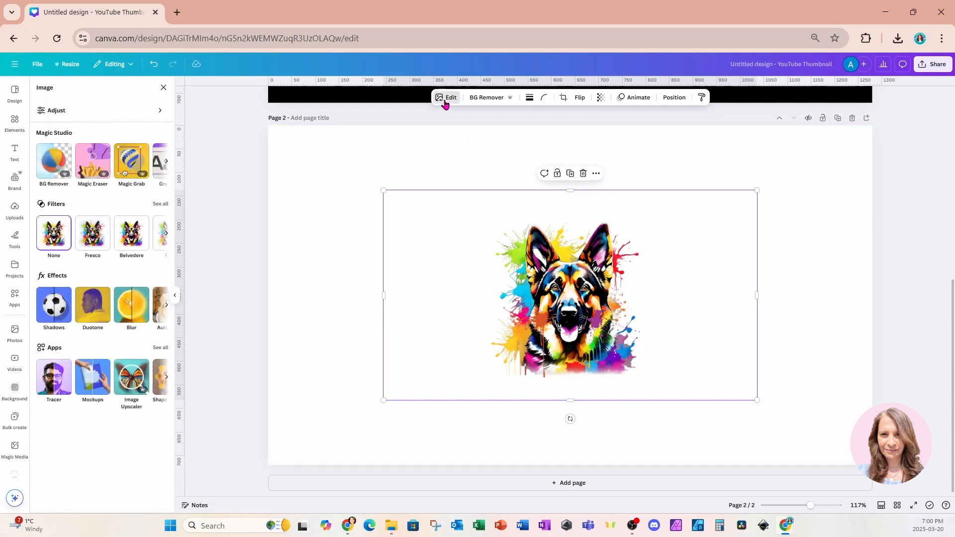
{"action": "left_click", "coordinate": [46, 308]}
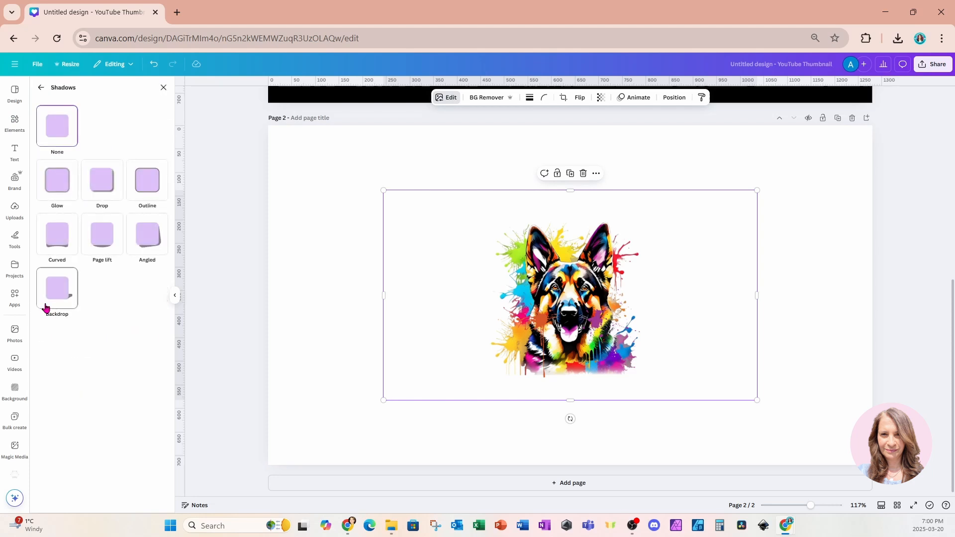
{"action": "left_click", "coordinate": [150, 196]}
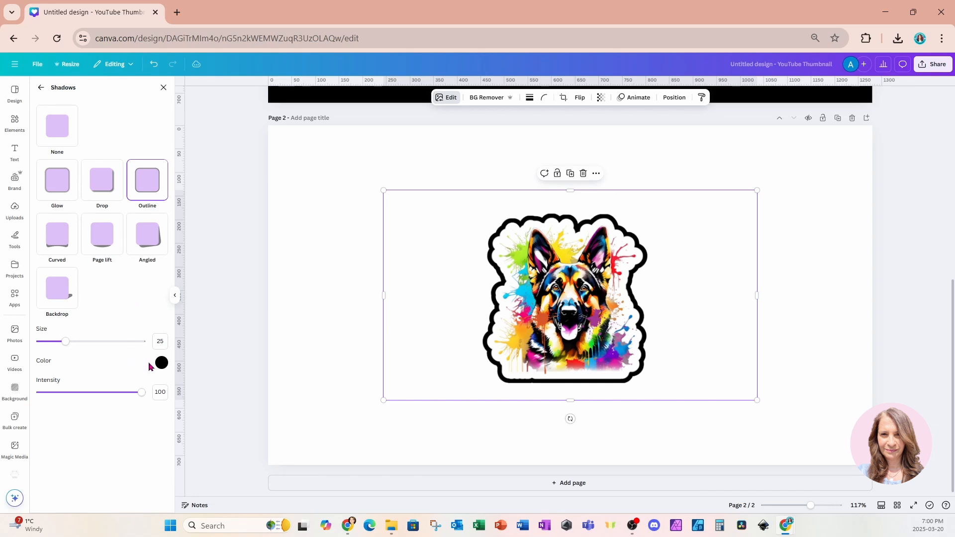
{"action": "left_click_drag", "start_coordinate": [69, 348], "coordinate": [44, 347]}
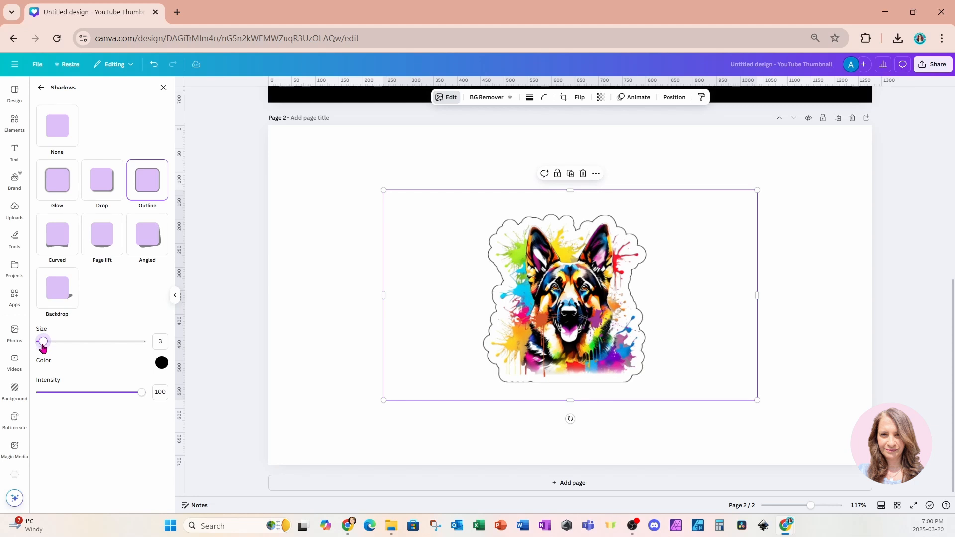
Change the outline colour to grey #777777.
{"action": "left_click", "coordinate": [161, 367]}
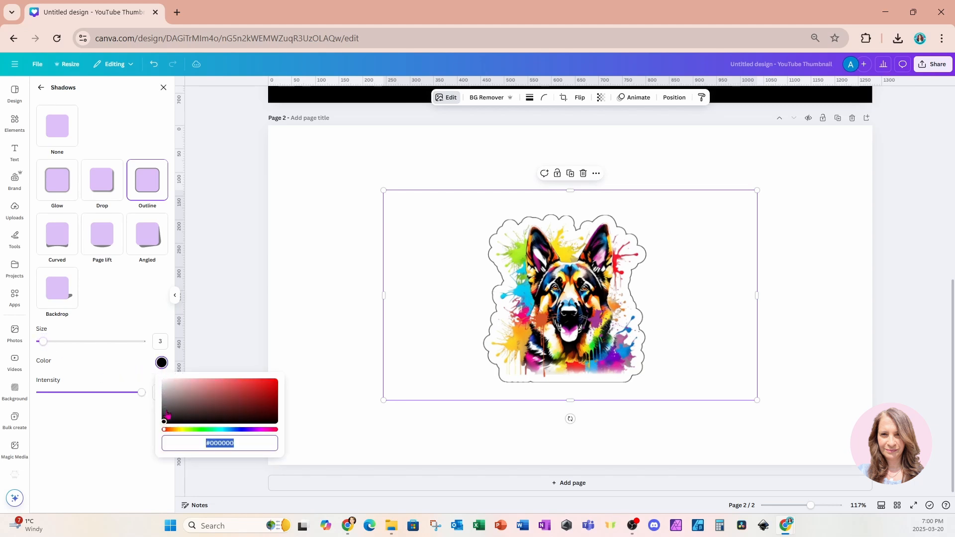
{"action": "left_click_drag", "start_coordinate": [166, 424], "coordinate": [164, 403]}
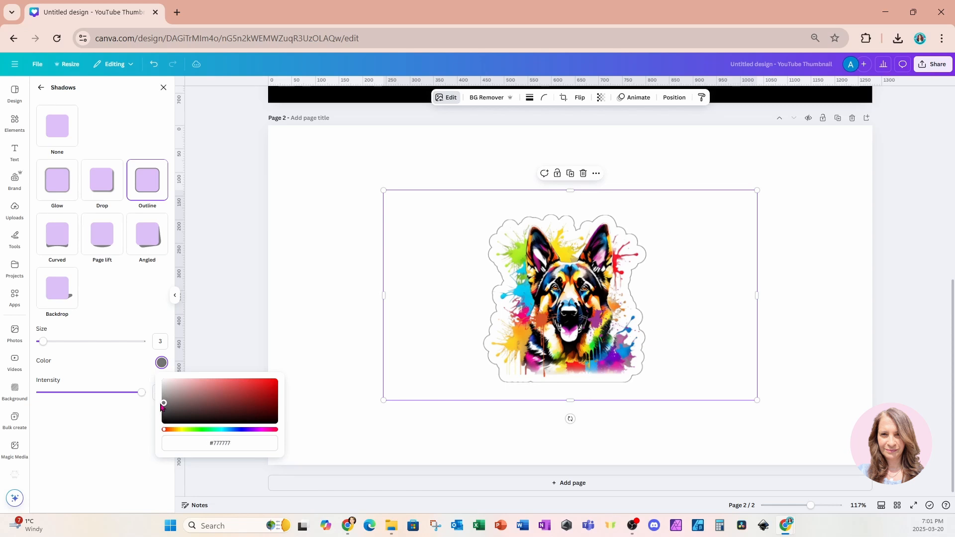
{"action": "left_click", "coordinate": [695, 311]}
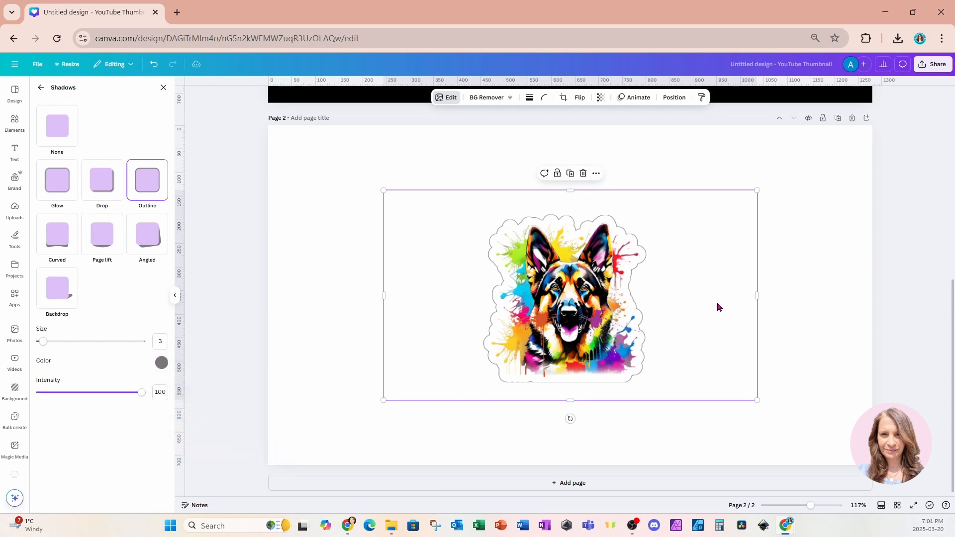
Trim the empty sides of the image frame and enlarge the dog image to fill most of page 2.
{"action": "left_click_drag", "start_coordinate": [757, 295], "coordinate": [665, 303]}
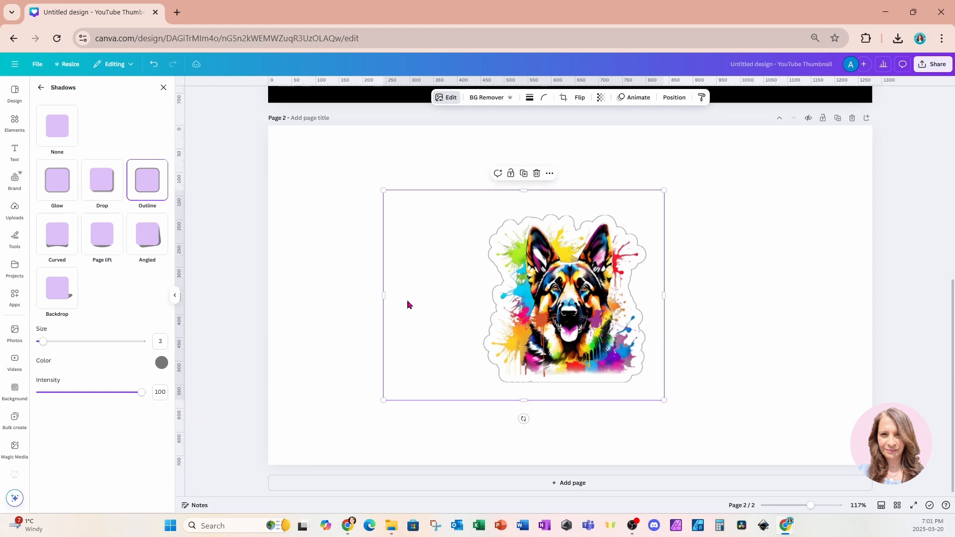
{"action": "left_click_drag", "start_coordinate": [389, 303], "coordinate": [473, 304]}
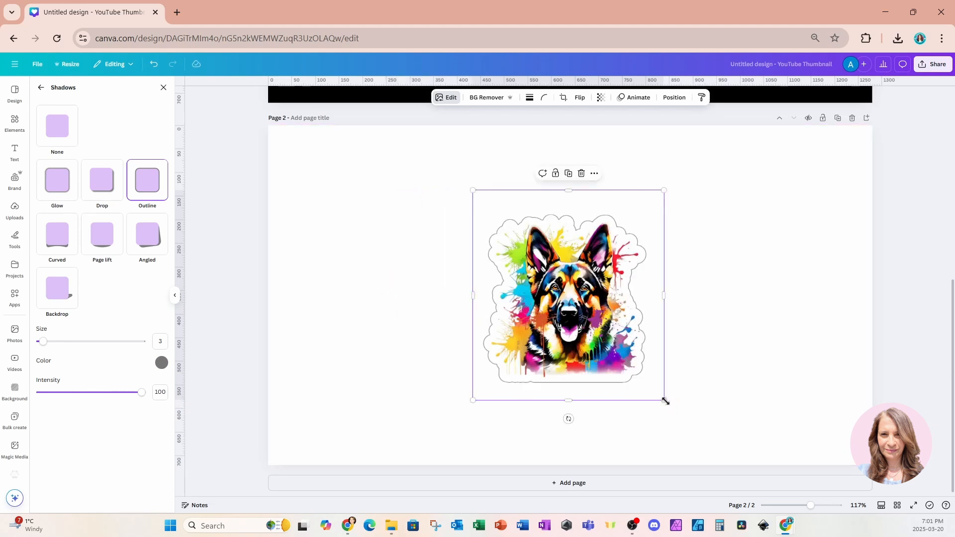
{"action": "left_click_drag", "start_coordinate": [664, 400], "coordinate": [740, 464]}
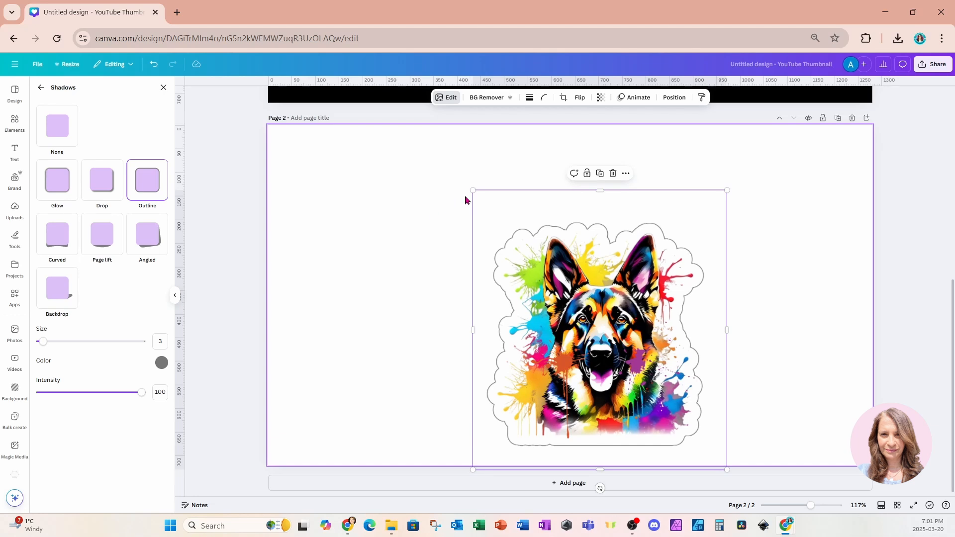
{"action": "left_click_drag", "start_coordinate": [473, 190], "coordinate": [320, 124]}
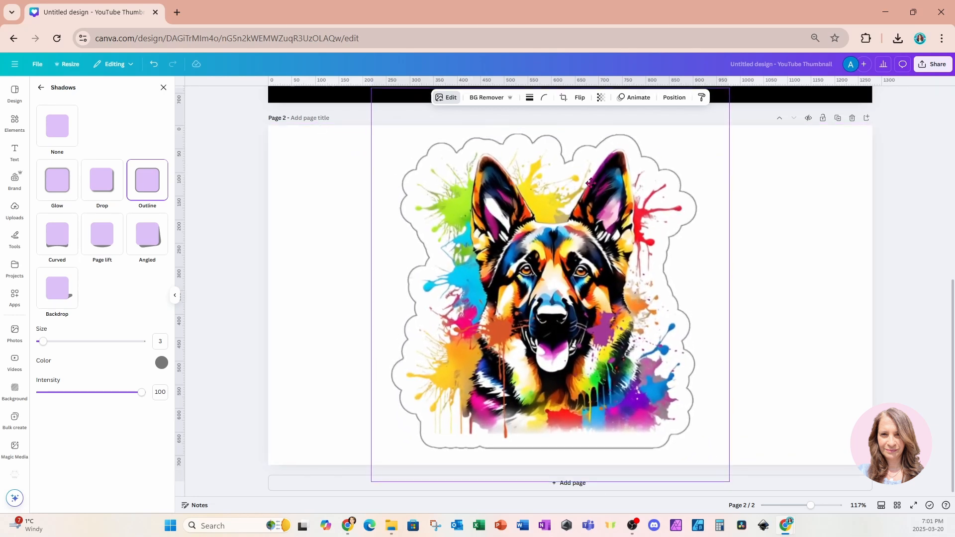
{"action": "left_click_drag", "start_coordinate": [591, 182], "coordinate": [590, 193]}
{"action": "left_click", "coordinate": [754, 224]}
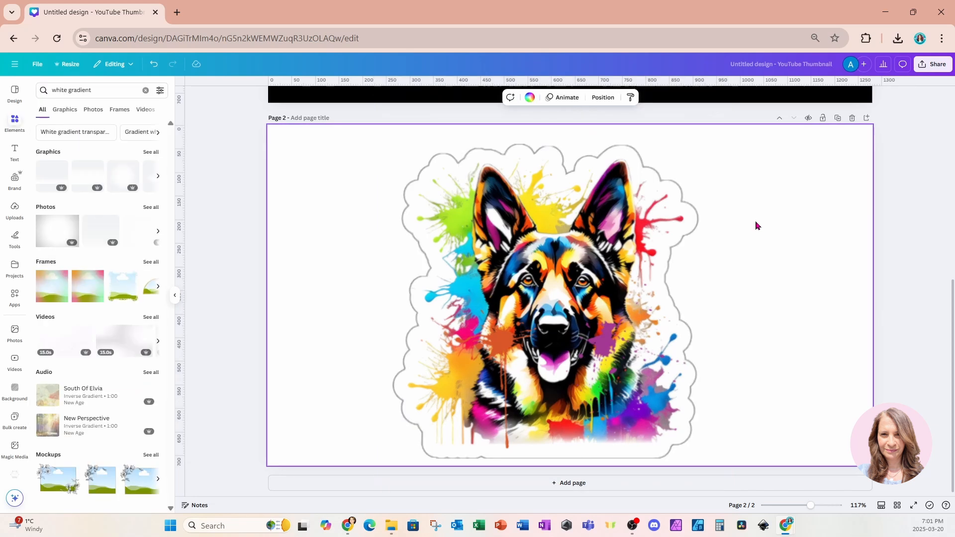